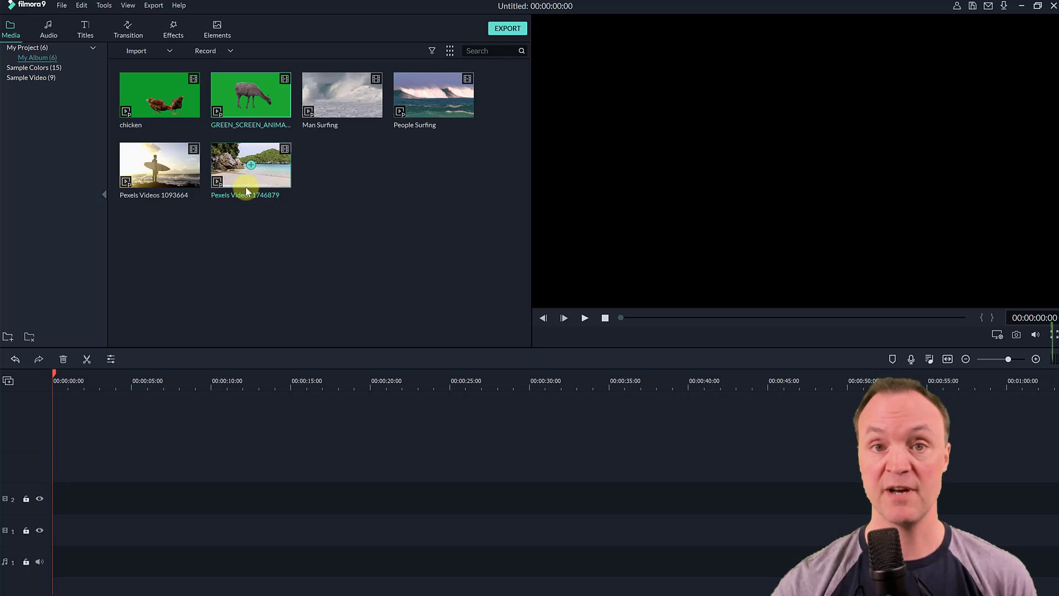
Step: Add the Pexels Videos 1746879 beach clip to track 1 and paste copies to reach 00:00:28:10
click(19, 534)
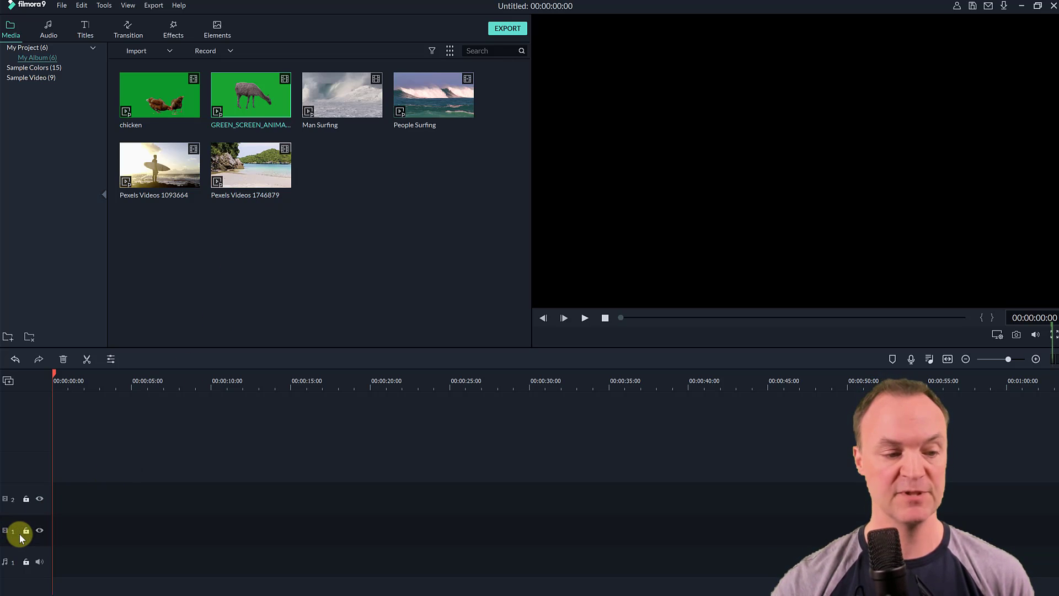
click(251, 166)
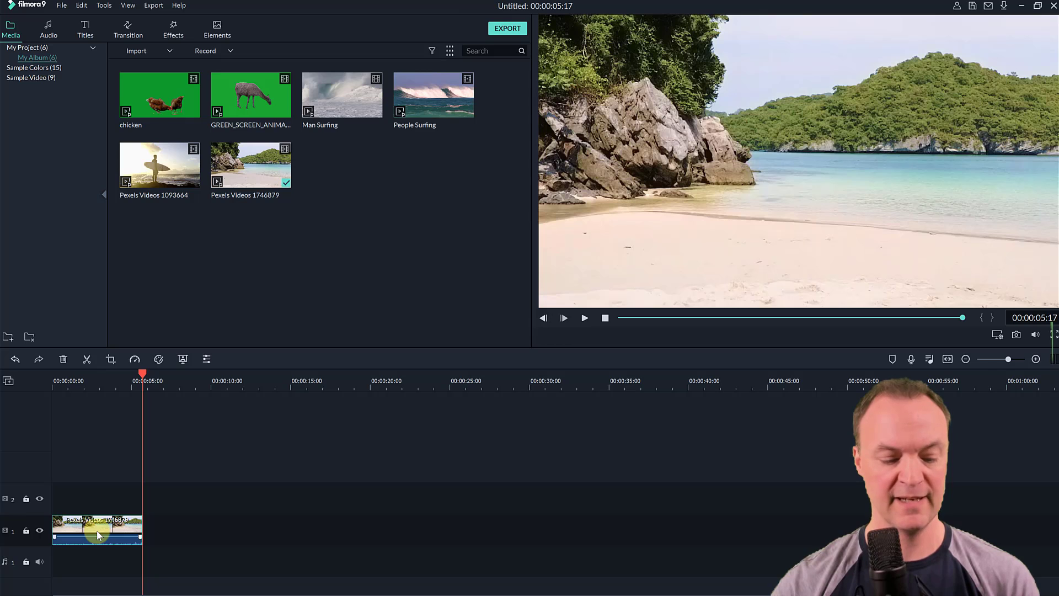
key(ctrl+v)
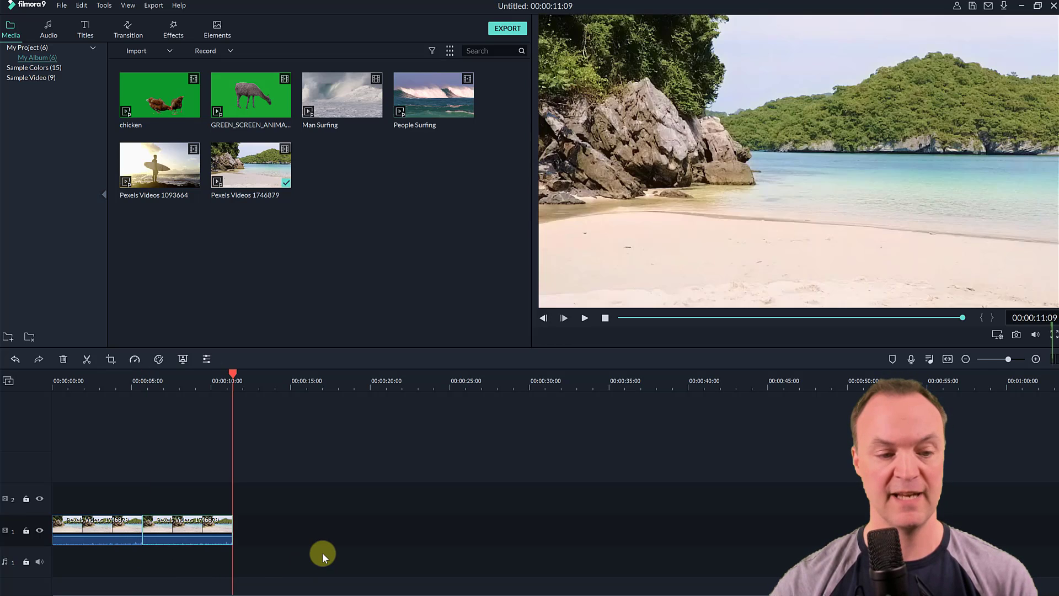
key(ctrl+v)
key(ctrl+v)
key(ctrl+v)
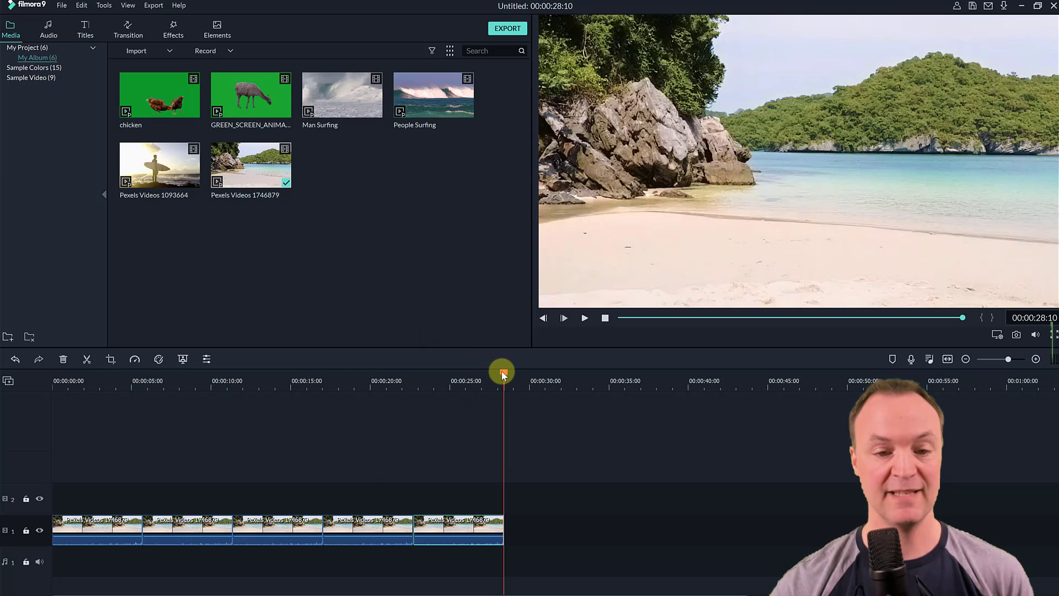
double_click(173, 100)
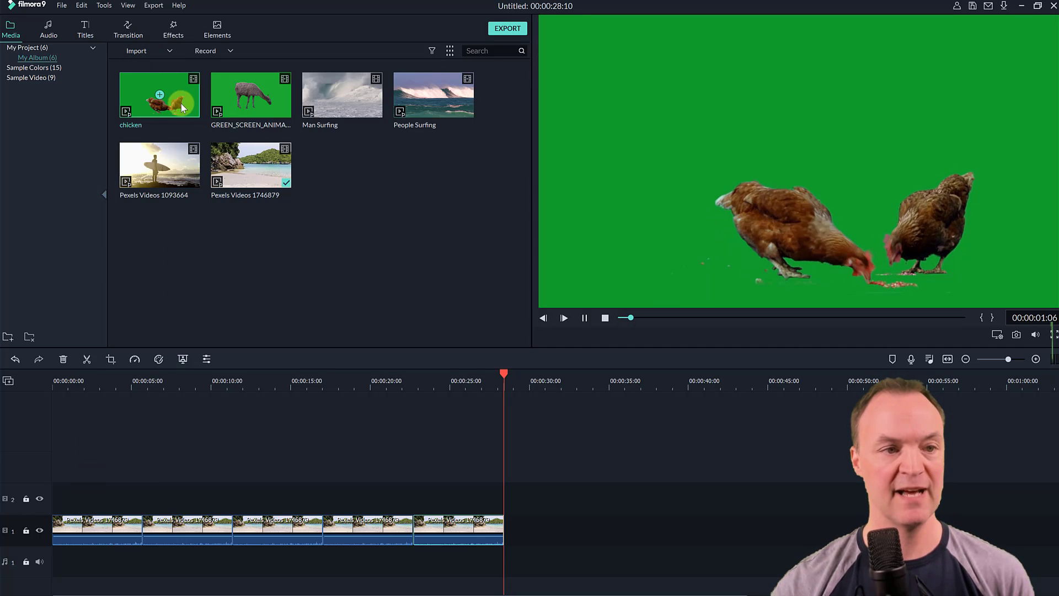
Step: Drop the chicken clip onto video track 2 above the beach clips, extending the project to 00:00:40:03
drag(187, 103, 48, 497)
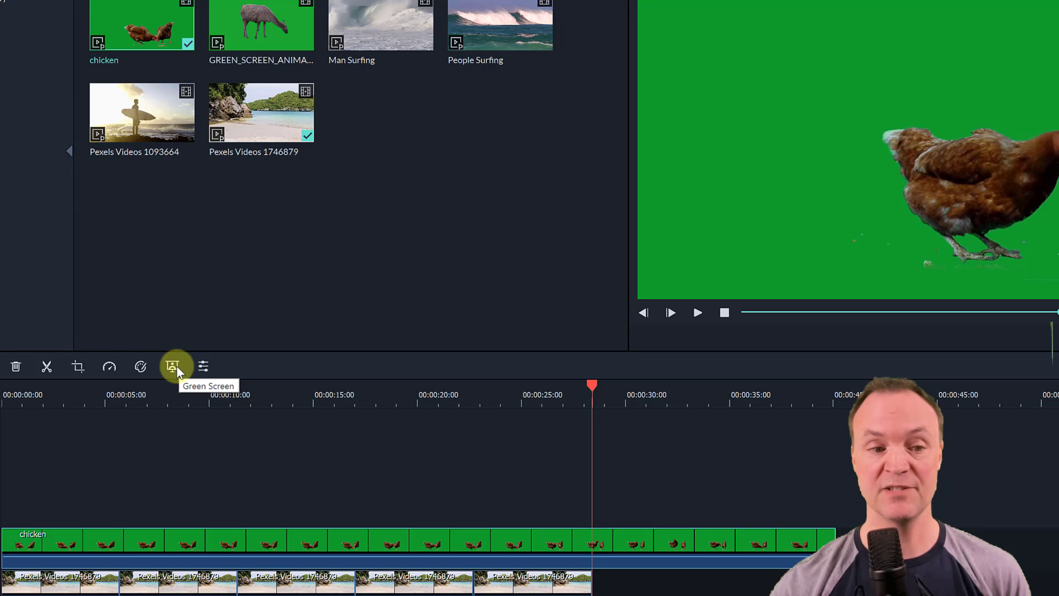
Step: Turn on Chroma Key for the chicken clip at Tolerance 82, Offset 17, and preview it over the beach
click(169, 370)
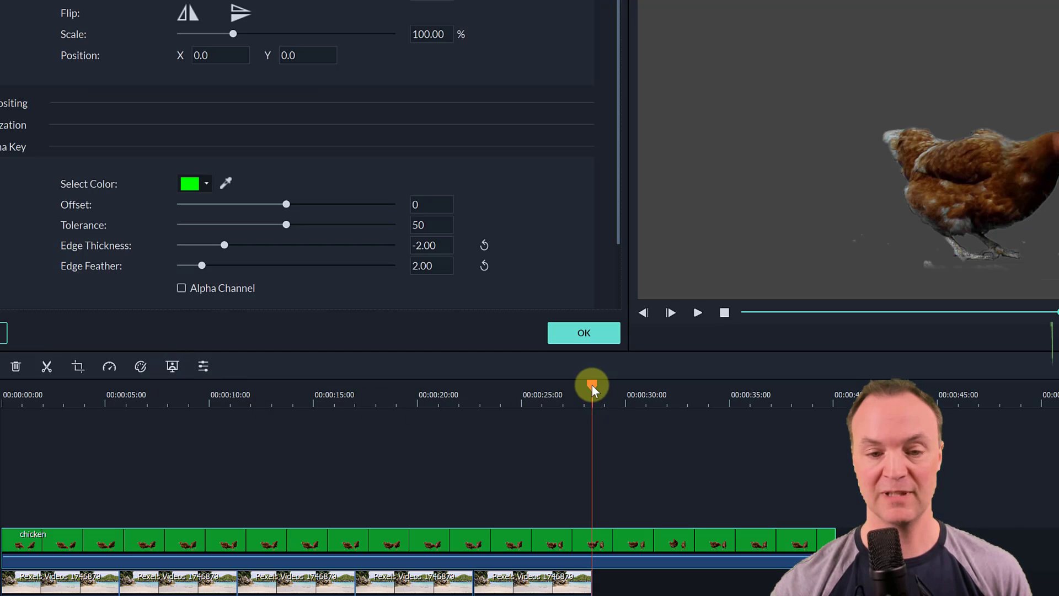
drag(592, 386, 214, 386)
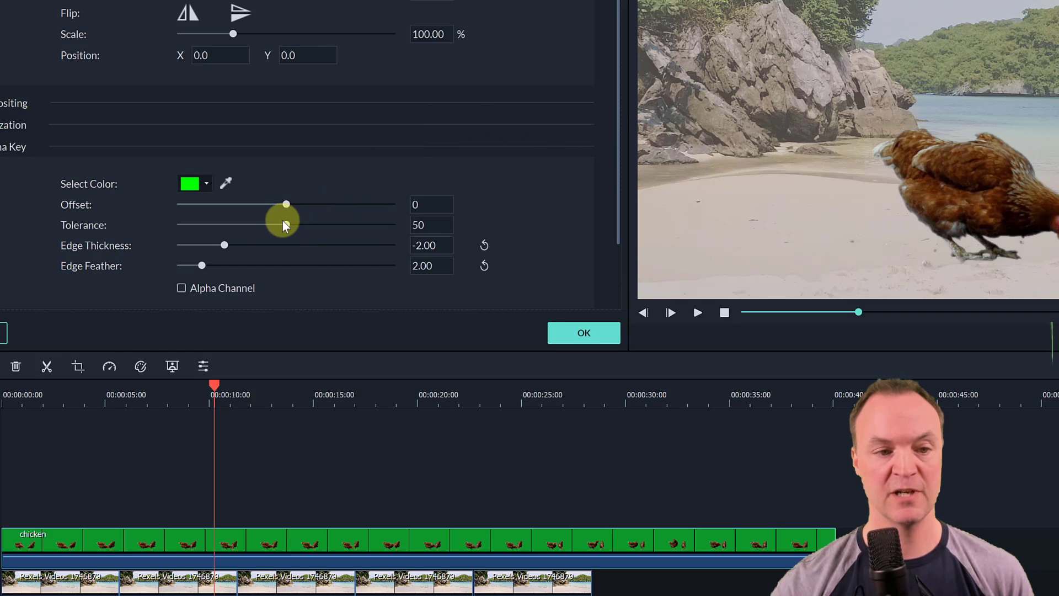
drag(282, 222, 347, 228)
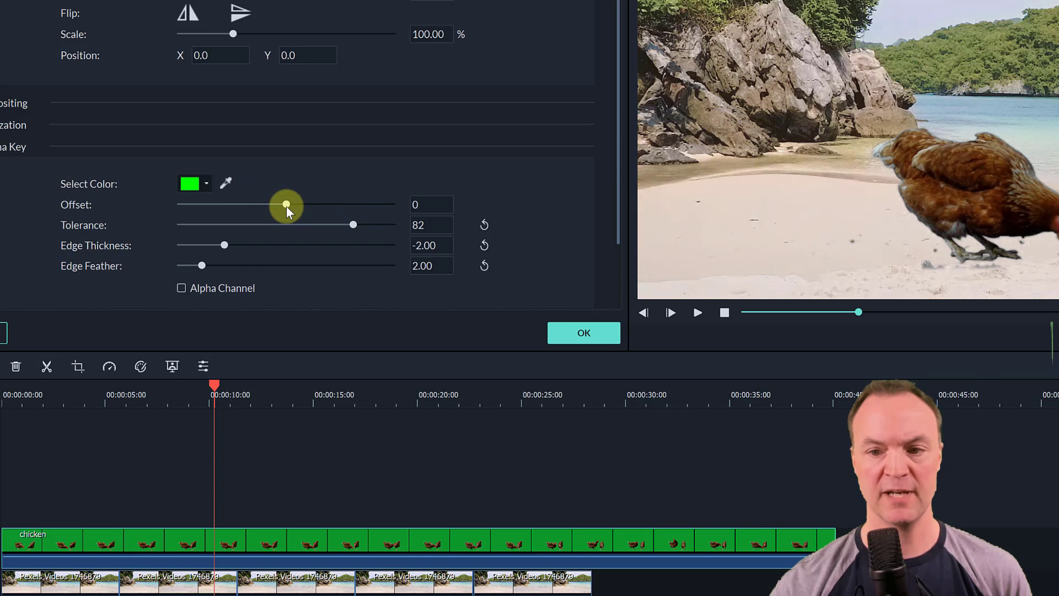
drag(286, 207, 303, 210)
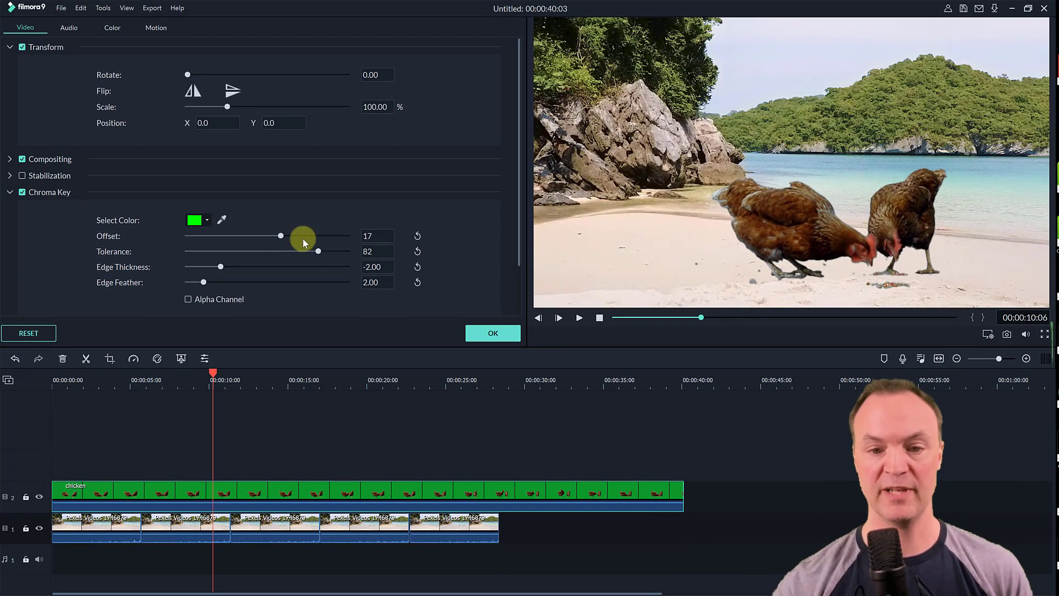
click(578, 319)
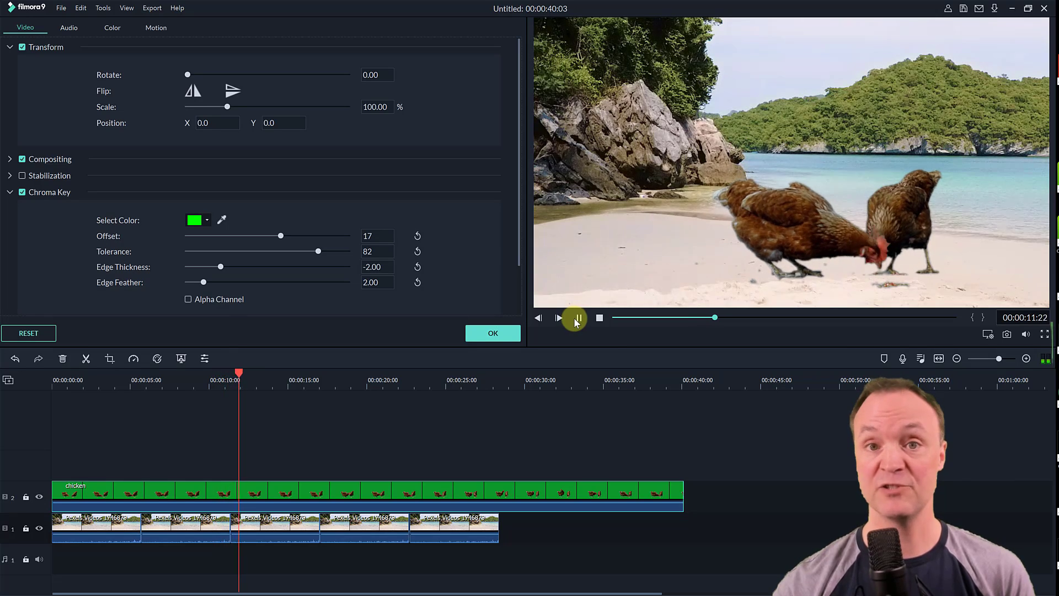
click(578, 319)
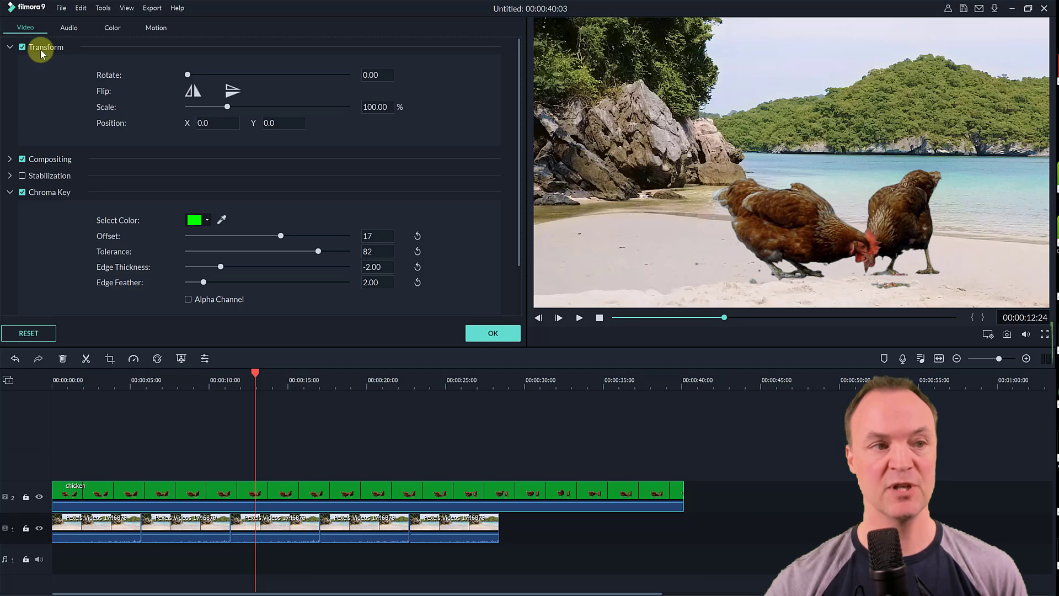
Step: Scale the chickens to 57.93% at position X -430, Y -96 and preview the placement
click(23, 48)
click(22, 47)
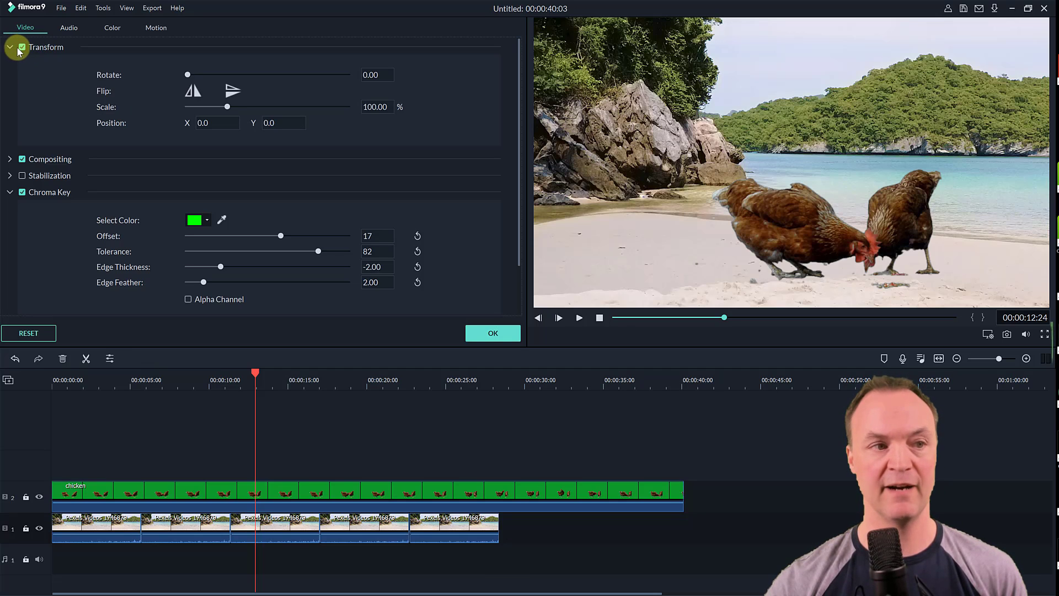
click(10, 48)
click(11, 48)
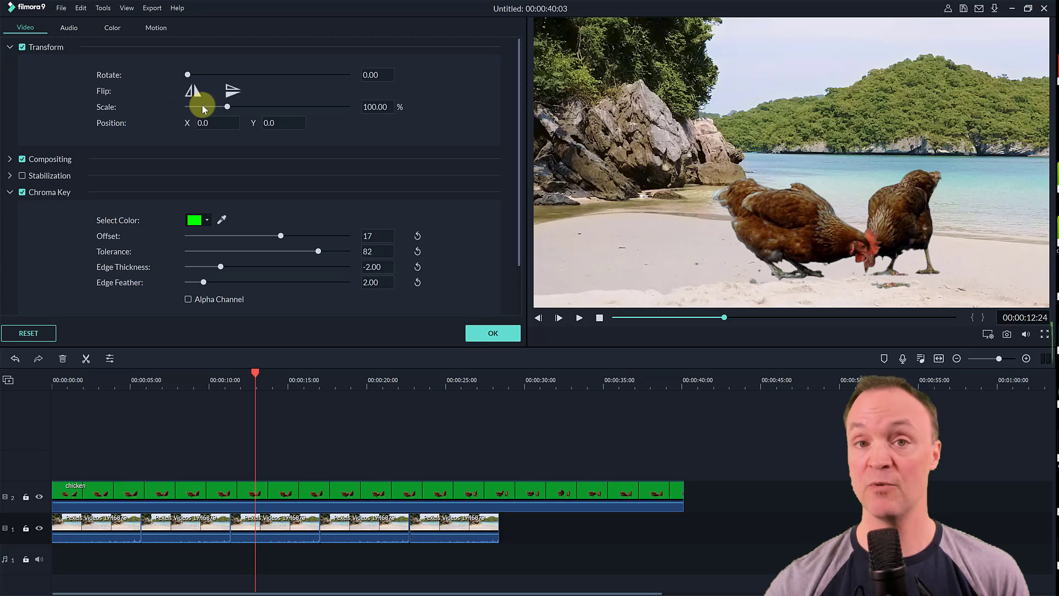
mouse_move(227, 106)
mouse_down()
mouse_move(202, 107)
mouse_move(212, 111)
mouse_up()
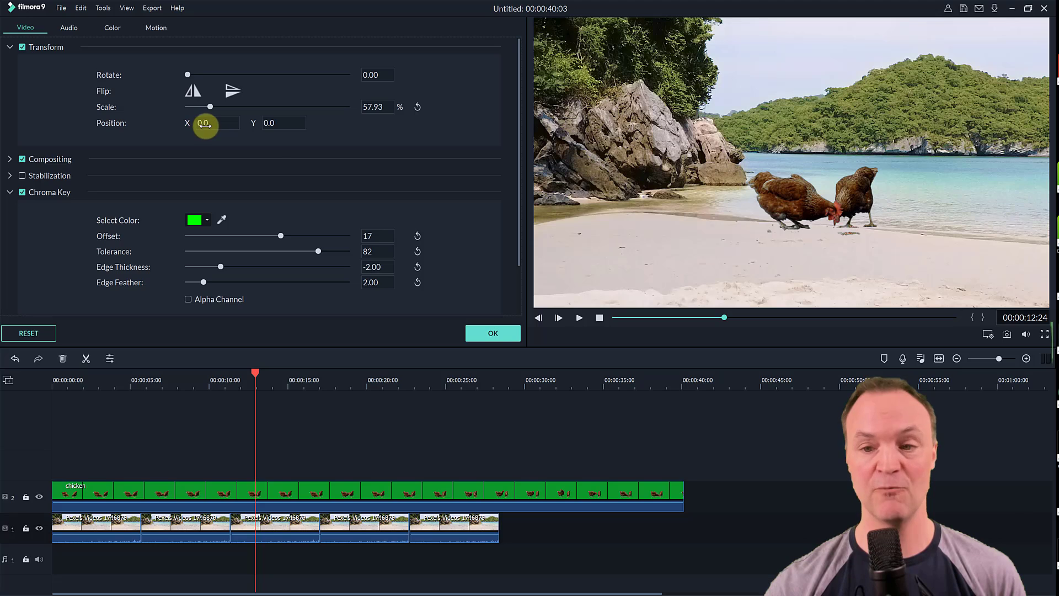
drag(205, 125, 210, 148)
drag(277, 123, 219, 149)
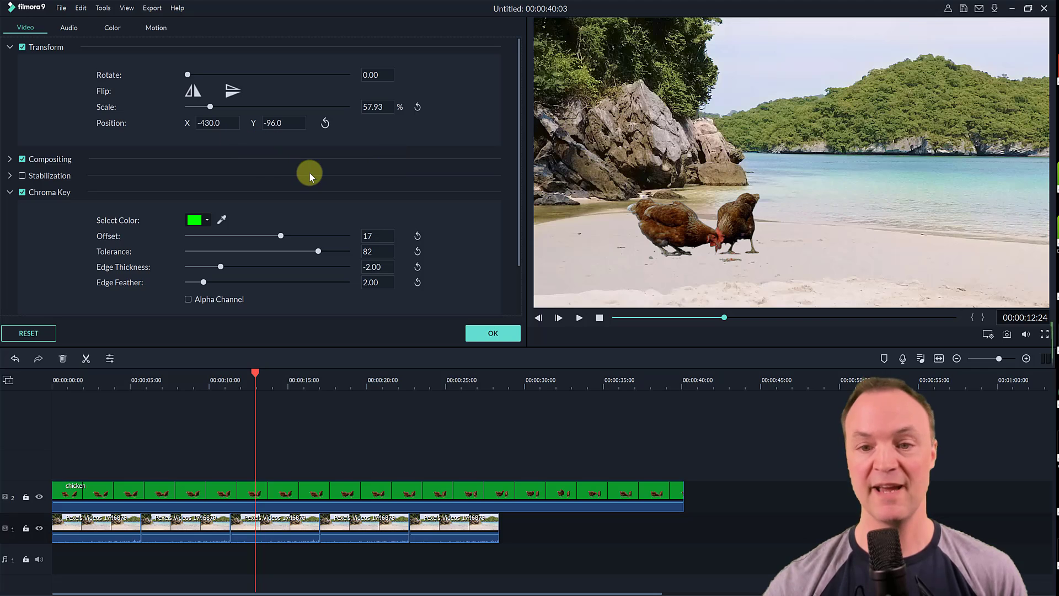
click(580, 319)
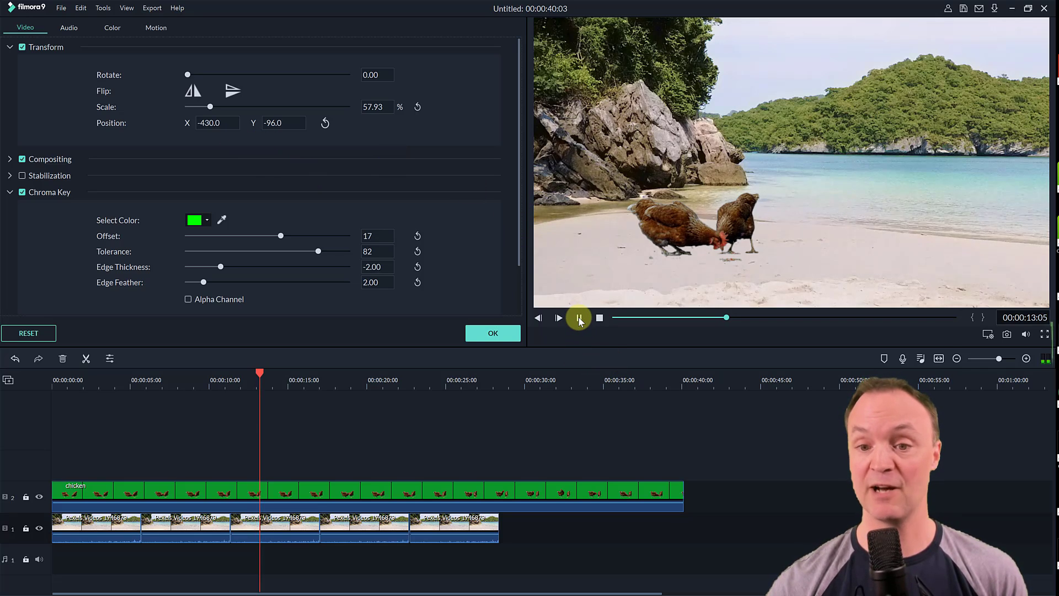
click(577, 317)
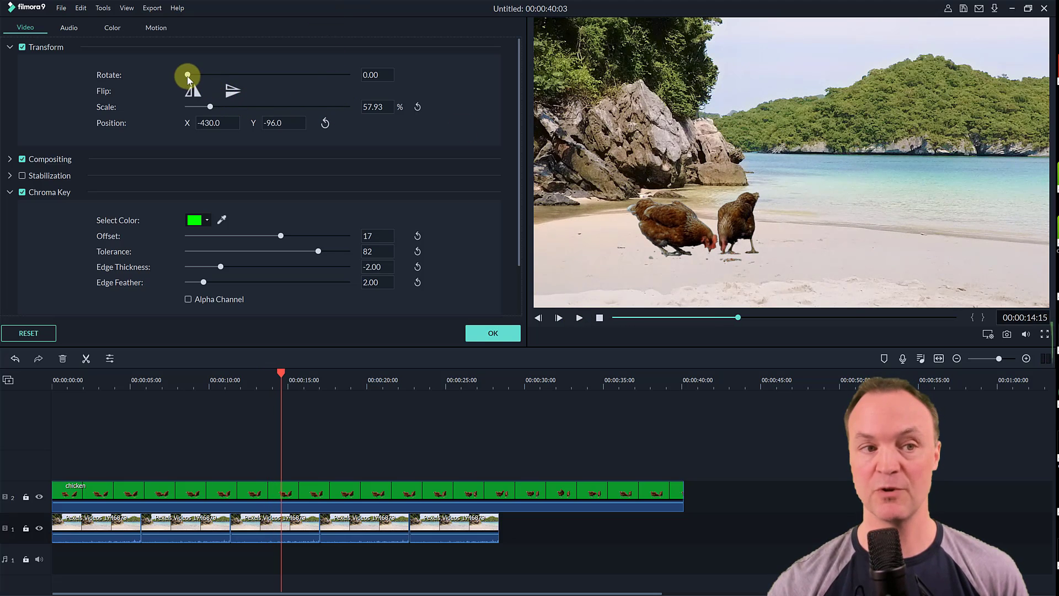
Step: Try rotating and flipping the chickens, then restore them upright with rotation 0
drag(187, 74, 195, 74)
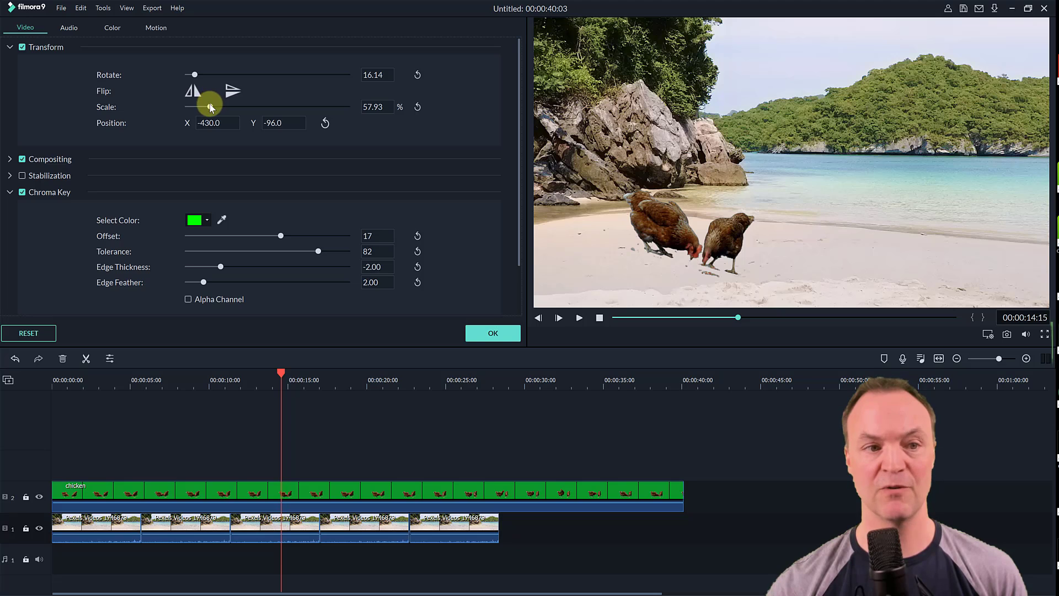
click(233, 94)
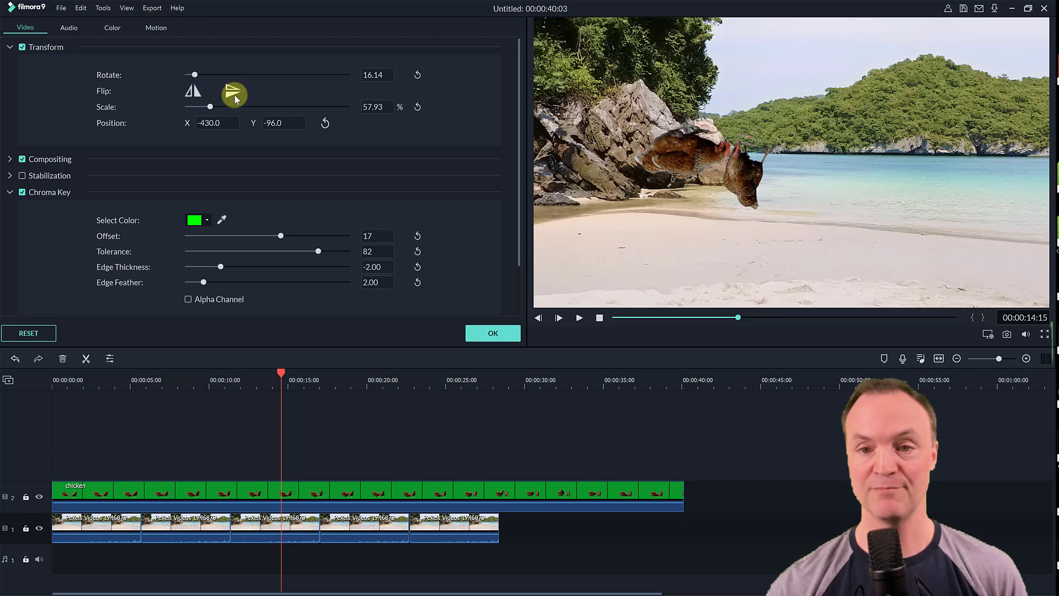
click(234, 93)
click(419, 76)
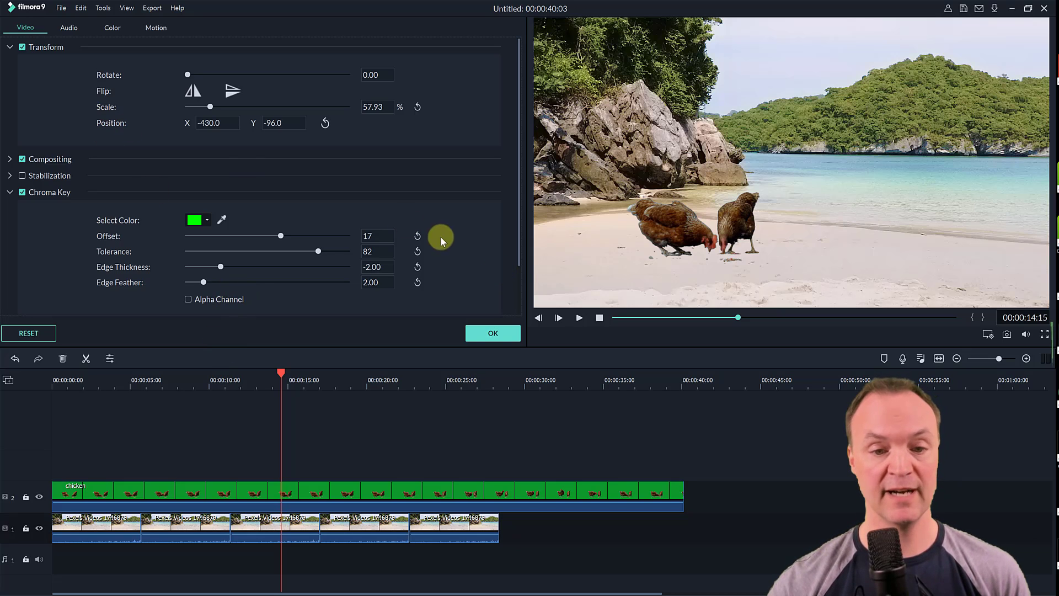
Step: Put the alpaca clip on track 3 and key out its green at Tolerance 83, Offset 15
click(493, 333)
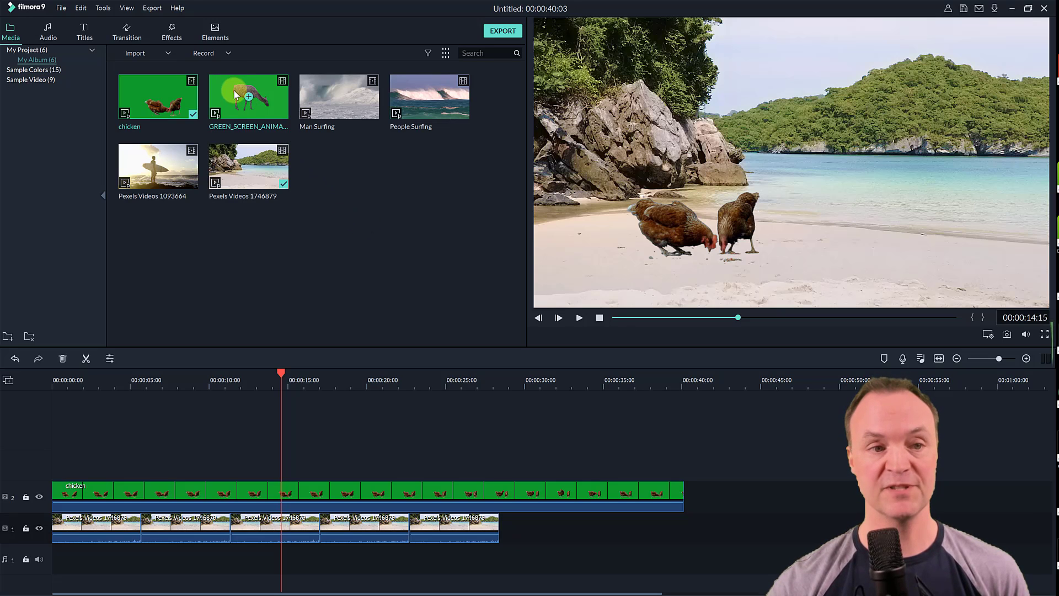
drag(223, 88, 71, 440)
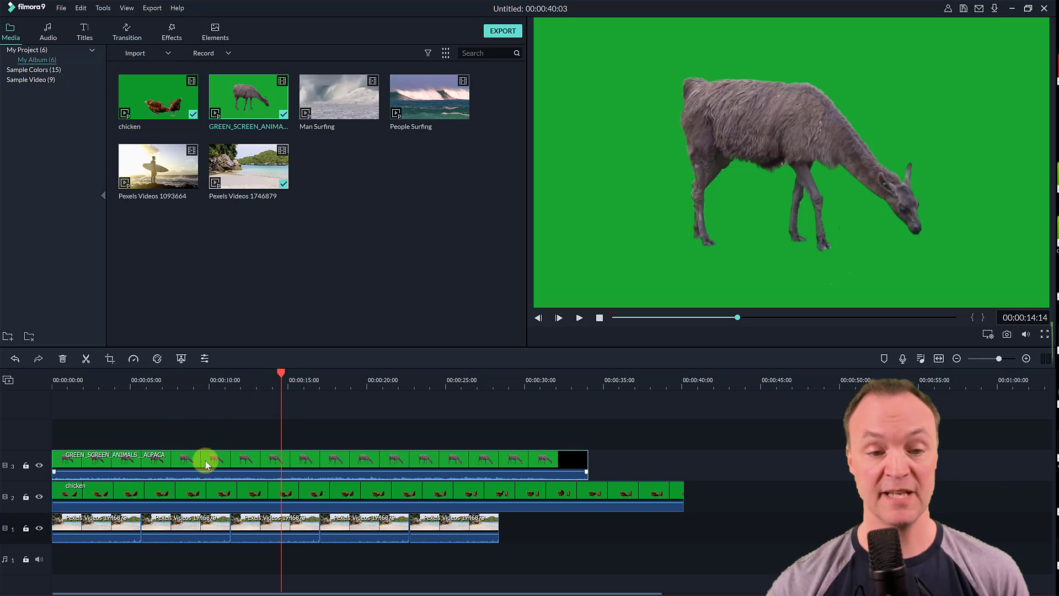
click(182, 359)
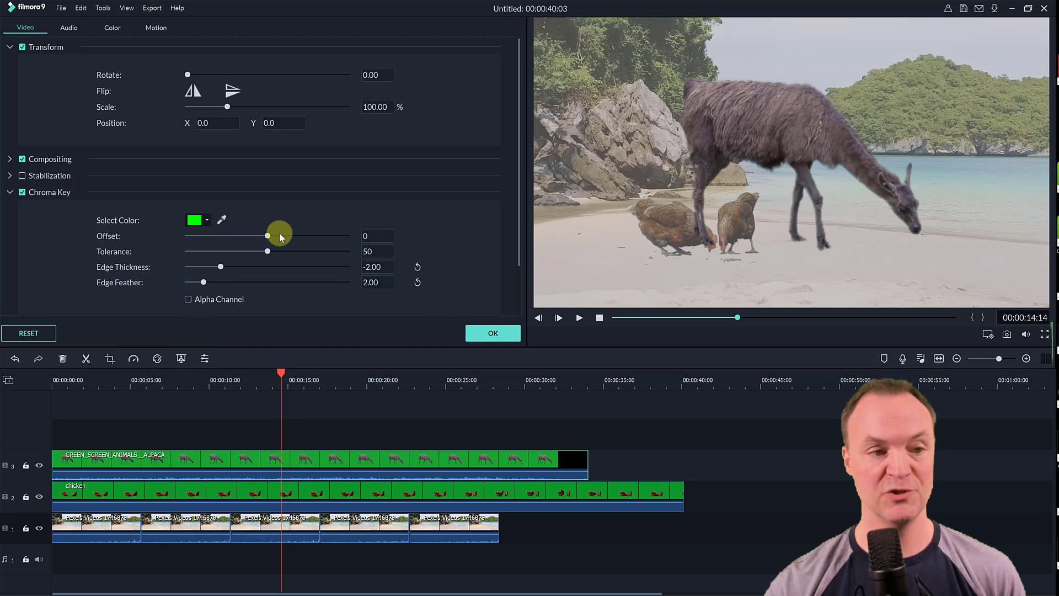
drag(269, 253, 320, 257)
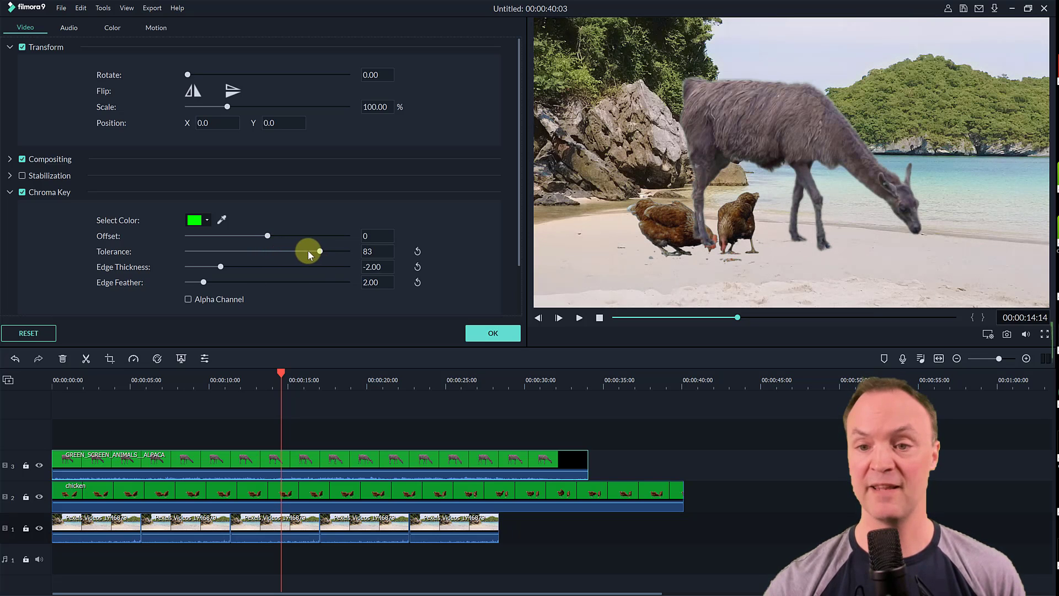
drag(270, 237, 279, 235)
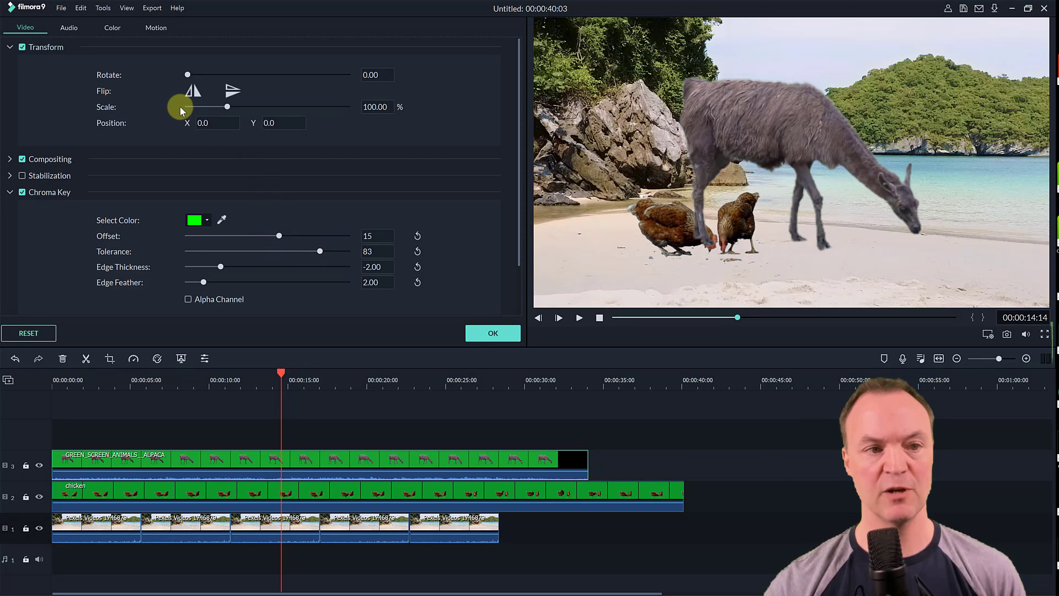
Step: Scale the alpaca to 67.59% at position X -390, Y -167 and preview the composite
mouse_move(228, 110)
mouse_down()
mouse_move(214, 112)
mouse_move(274, 151)
mouse_move(296, 151)
mouse_move(218, 154)
mouse_move(213, 121)
mouse_up()
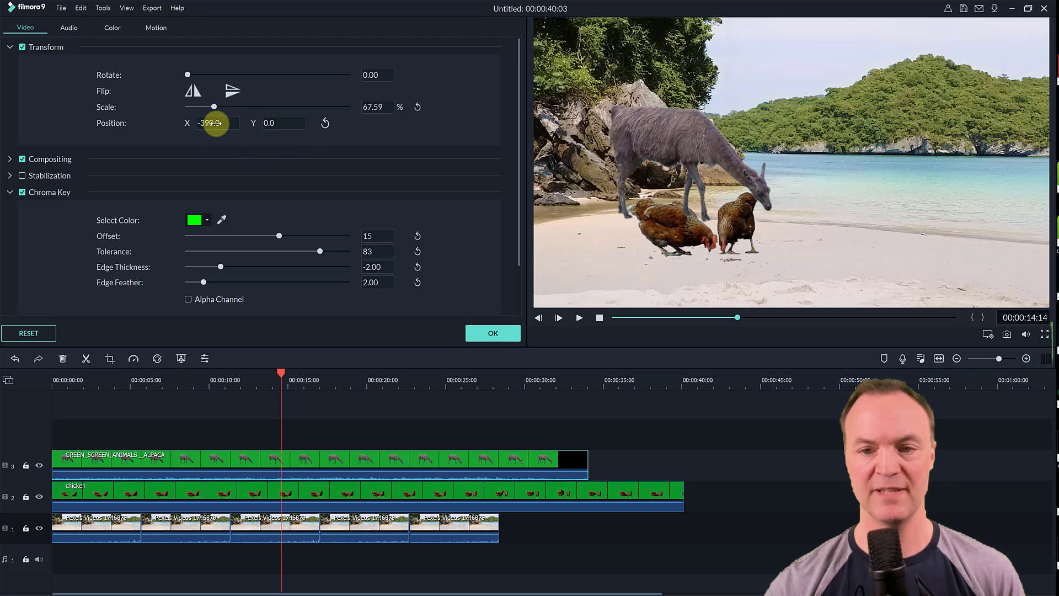
mouse_move(279, 120)
mouse_down()
mouse_move(243, 151)
mouse_move(215, 151)
mouse_move(246, 149)
mouse_move(276, 118)
mouse_up()
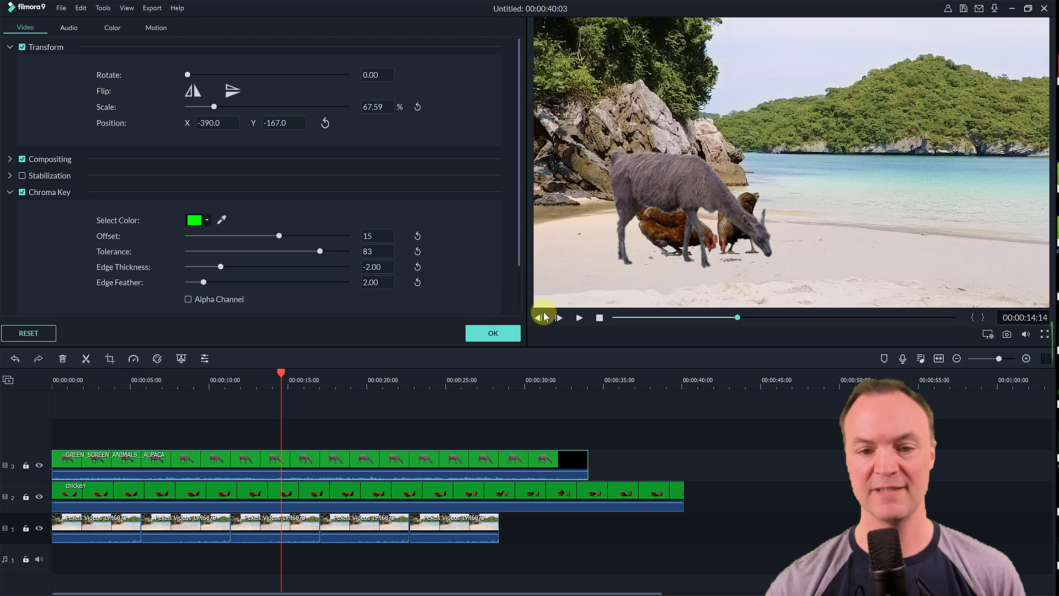
click(579, 319)
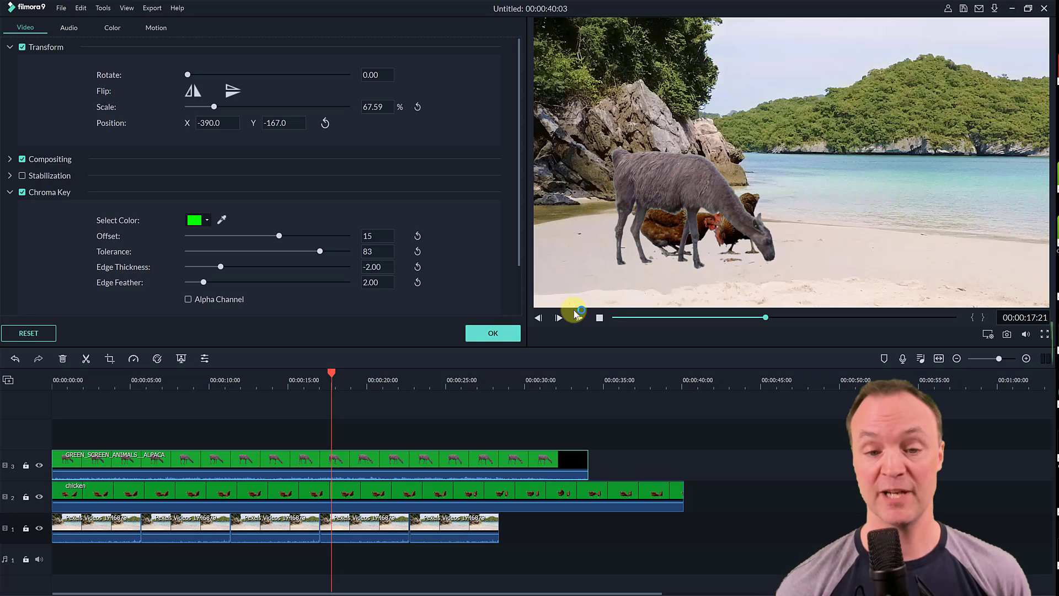
Step: Add a new video track and move the chicken clip from track 2 up to track 4
click(15, 413)
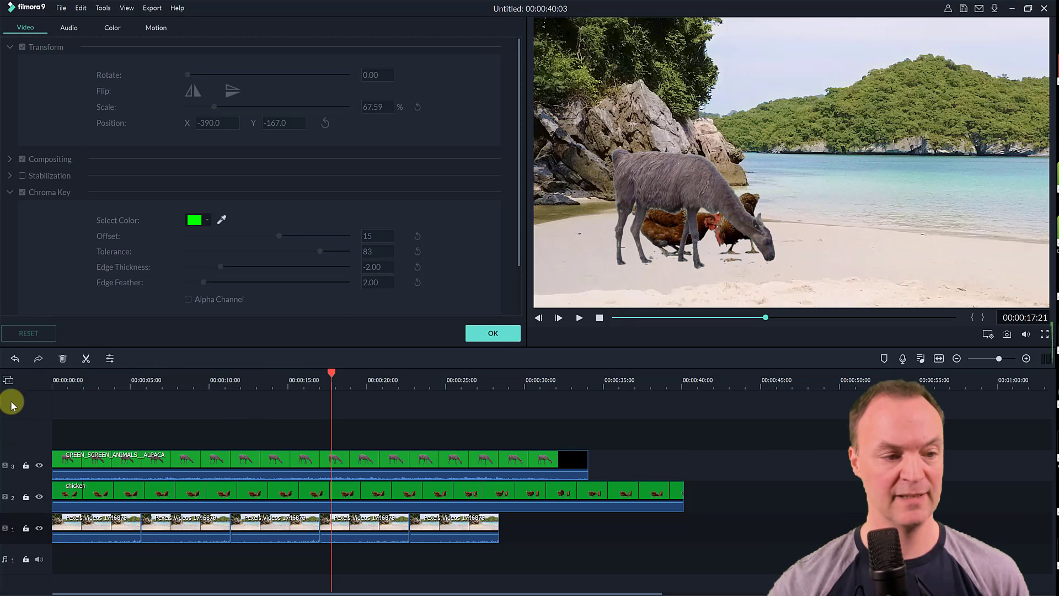
click(7, 379)
click(22, 385)
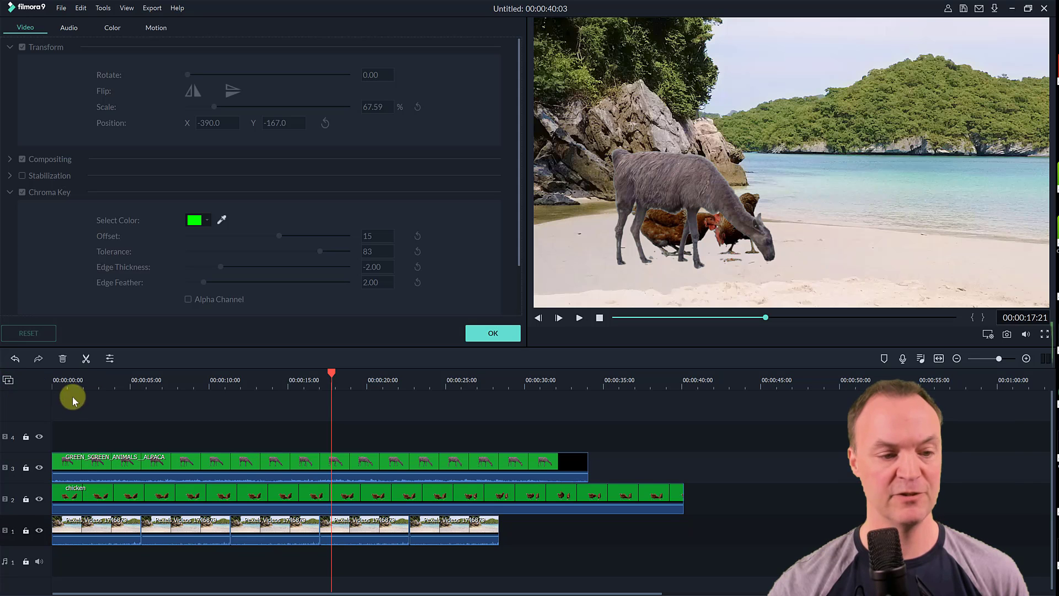
click(148, 497)
drag(147, 489, 161, 439)
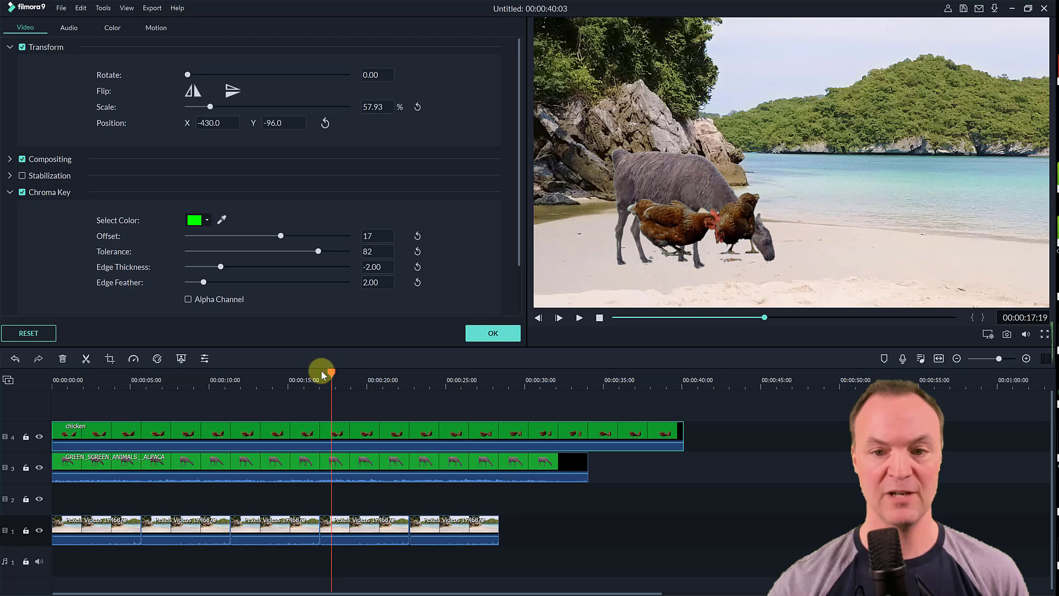
drag(326, 373, 203, 373)
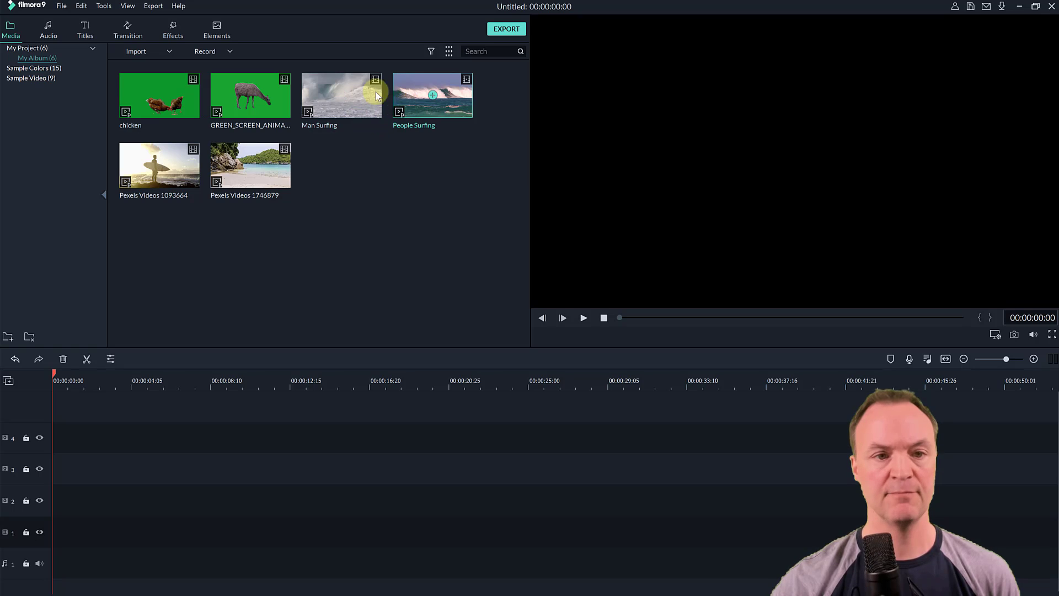
Step: Lay People Surfing on track 1 and Pexels Videos 1093664 on track 2 starting at 0:00
drag(398, 93, 48, 532)
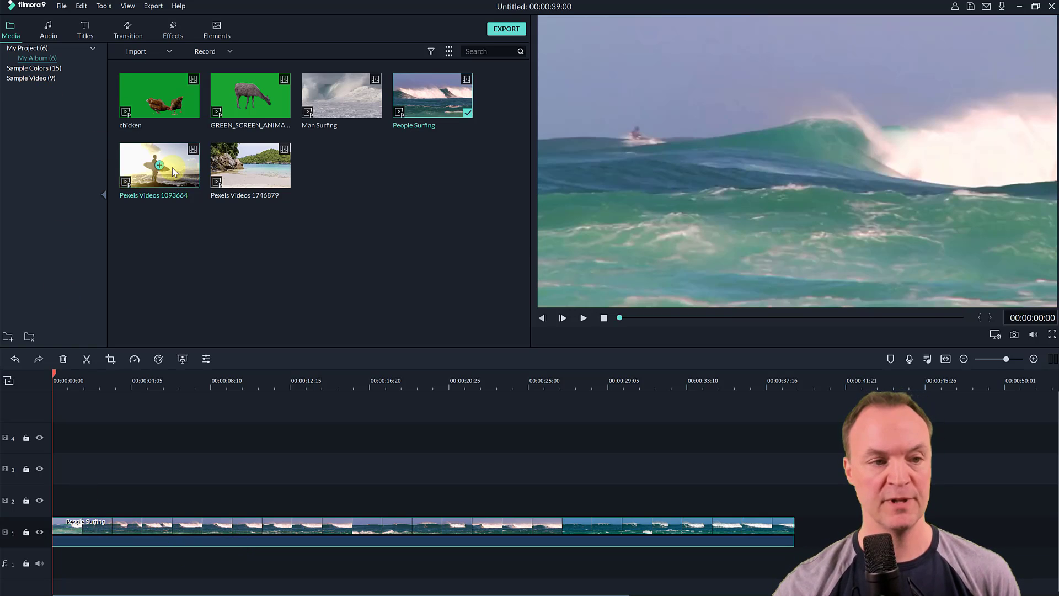
drag(132, 152, 52, 508)
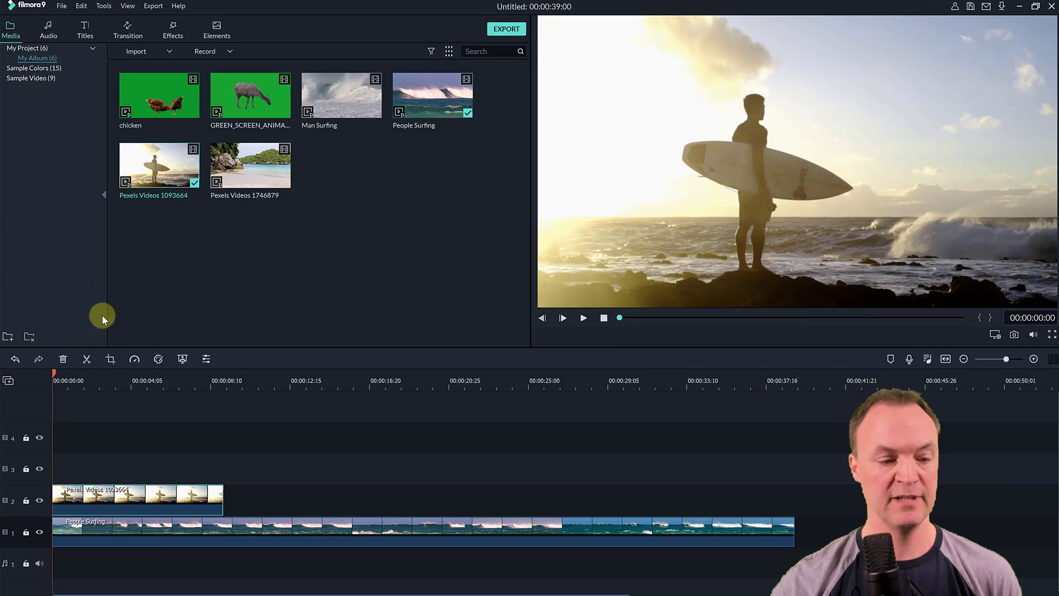
Step: Drag the Utility effect Image Mask onto the Pexels Videos 1093664 clip on track 2
click(172, 31)
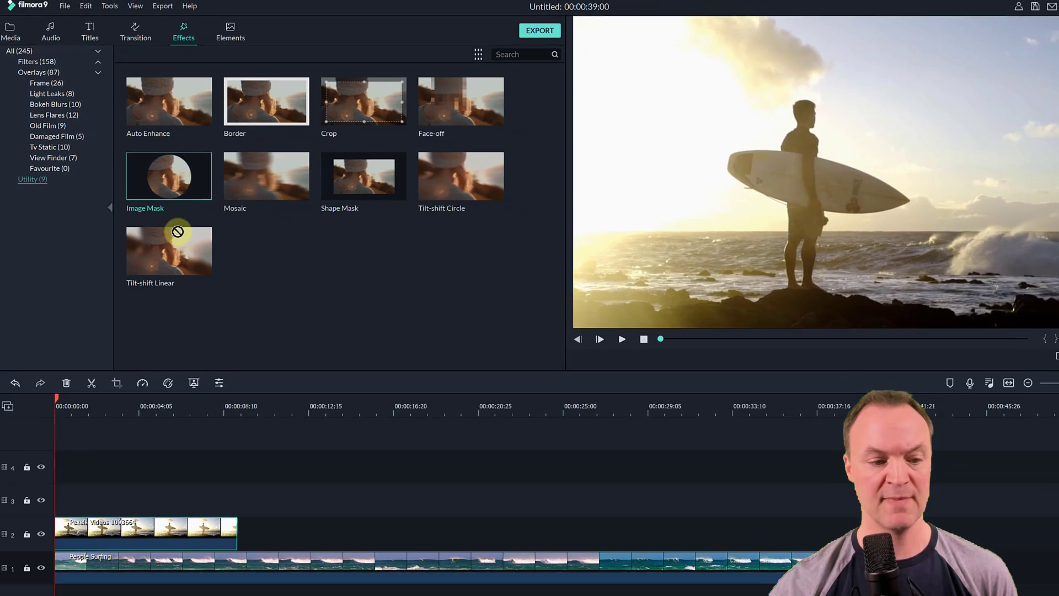
drag(204, 242, 220, 588)
drag(159, 425, 72, 491)
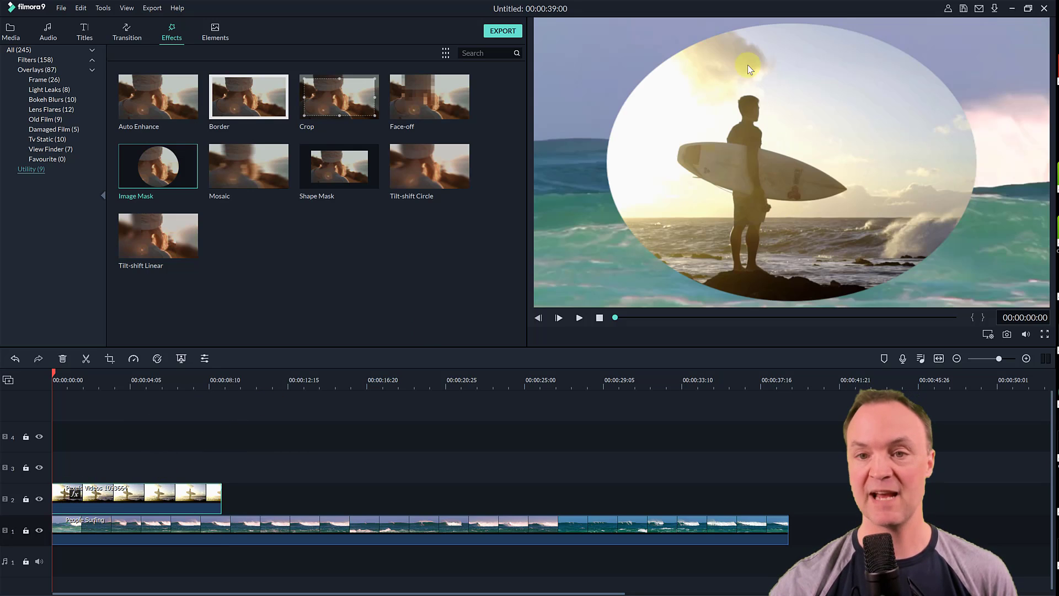
Step: Preview the masked surfer, then scale it to 78.62% at position X 27.0, Y 0.0
click(579, 318)
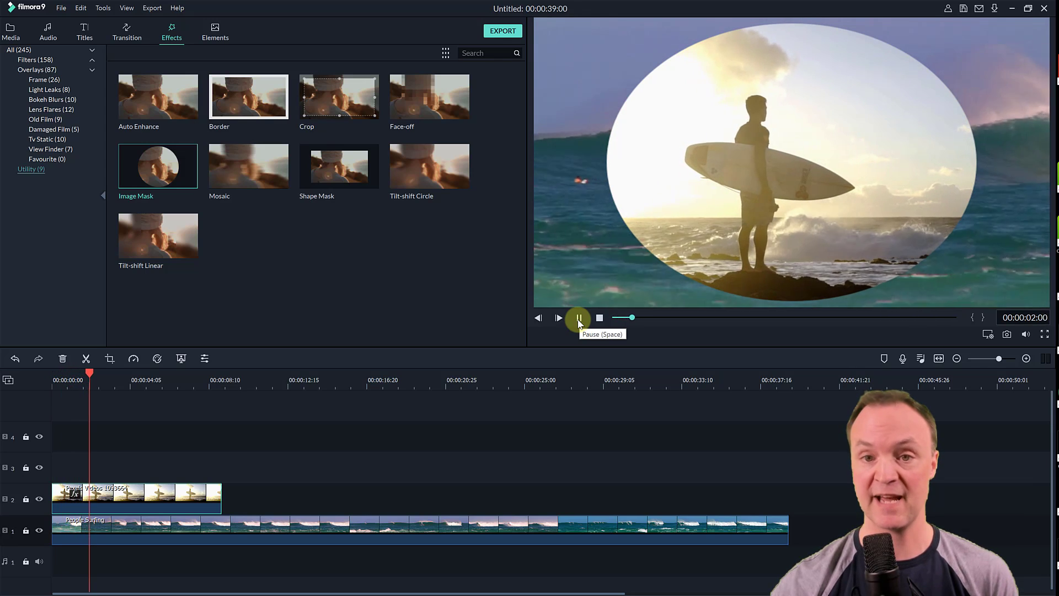
click(579, 318)
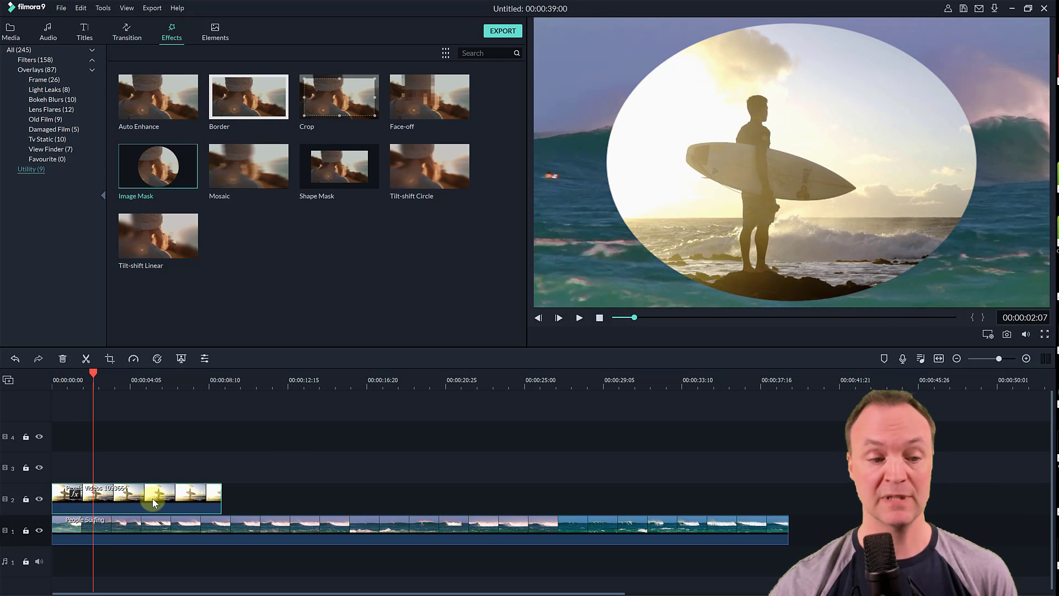
double_click(152, 498)
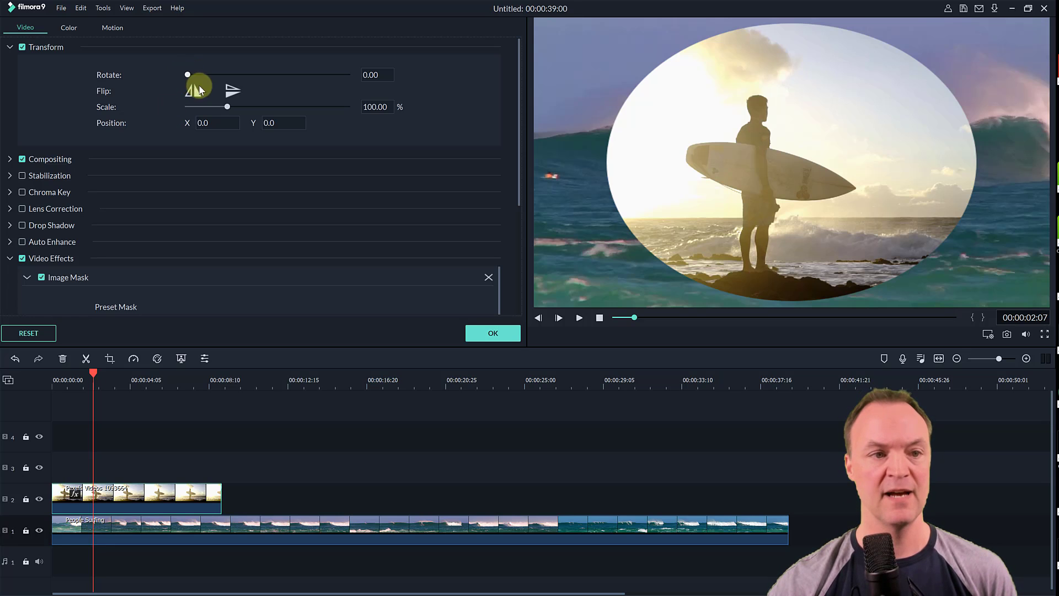
drag(228, 109, 253, 154)
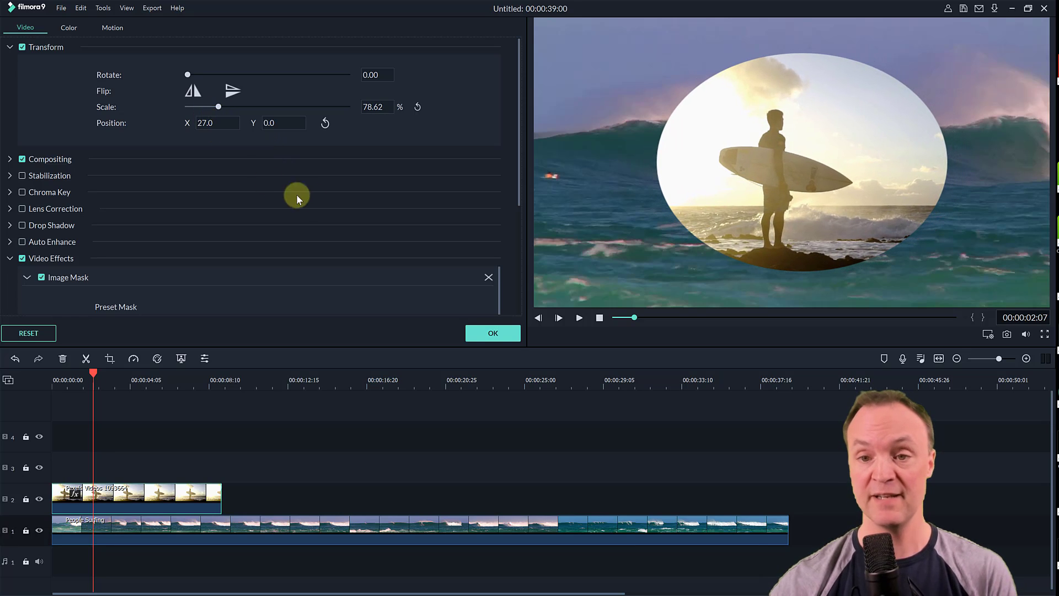
Step: Switch the surfer clip's Image Mask preset from oval to the sunburst shape
scroll(168, 302, down, 4)
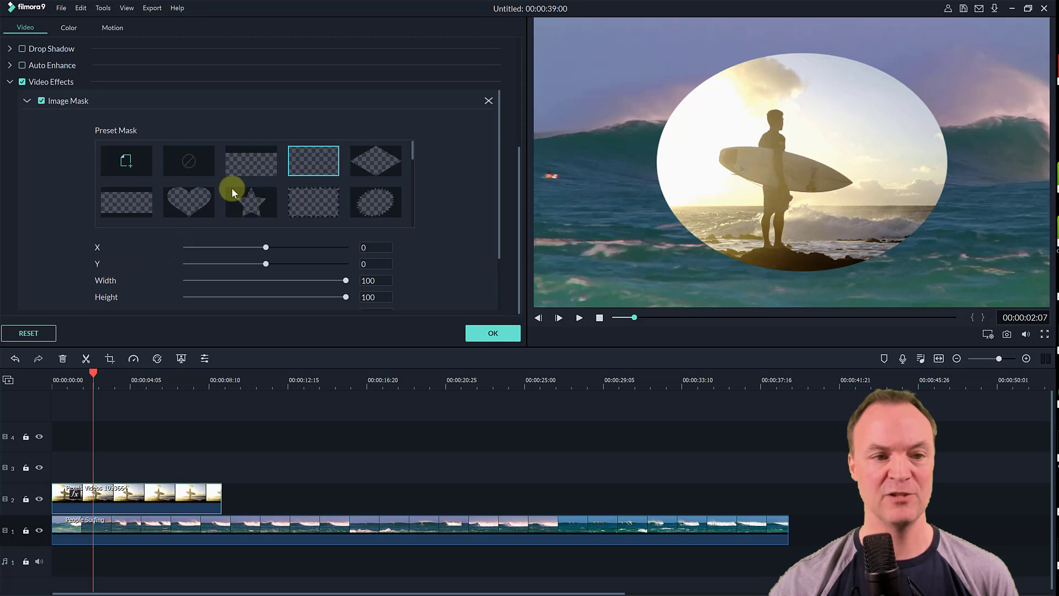
click(243, 203)
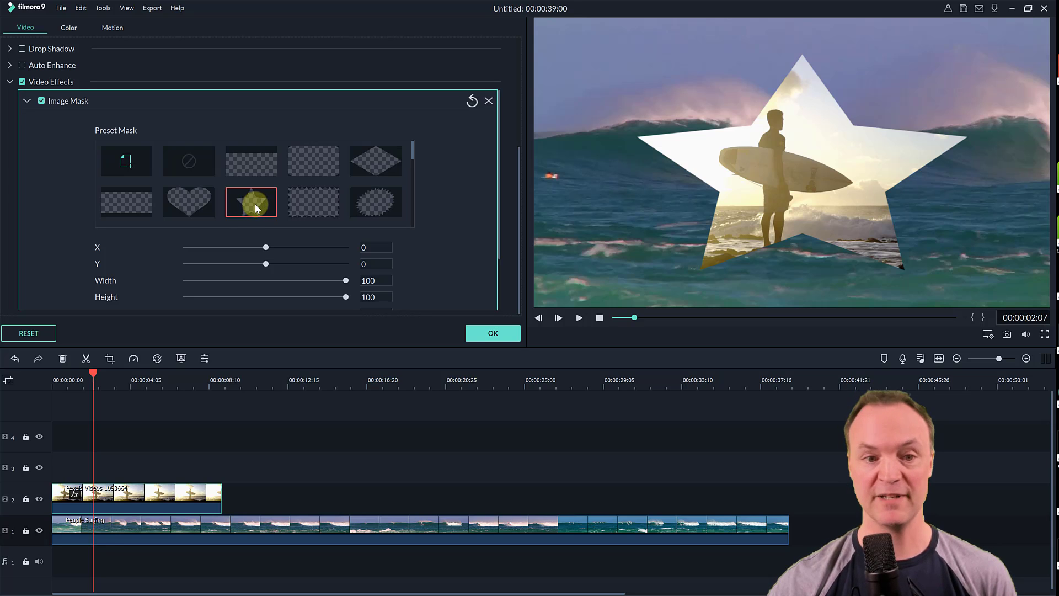
click(380, 206)
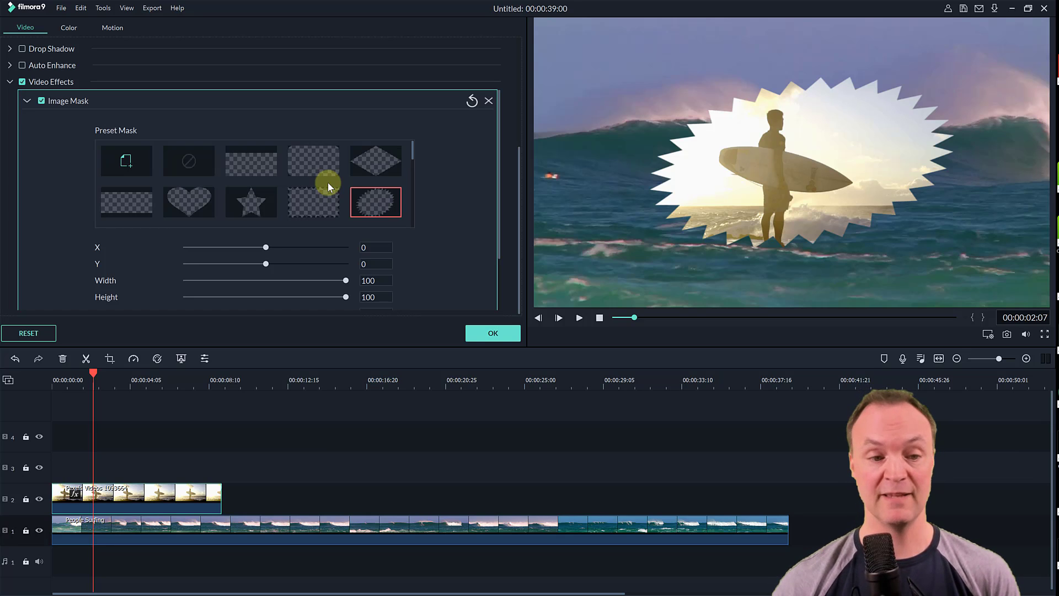
scroll(293, 268, down, 2)
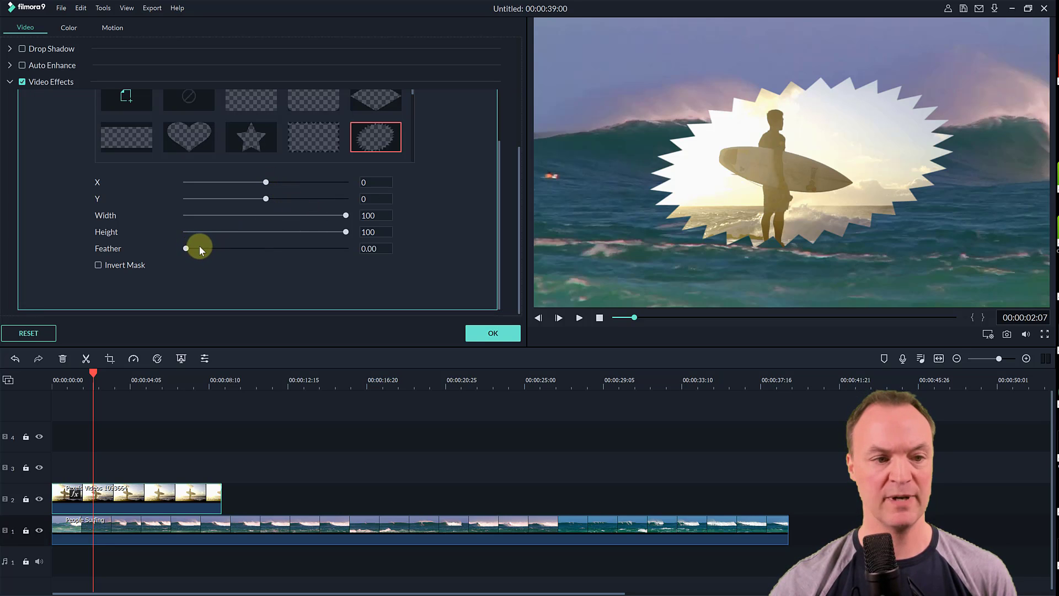
Step: Set the sunburst mask's Feather to 28.28 and X to 55, then apply with OK
drag(194, 247, 231, 256)
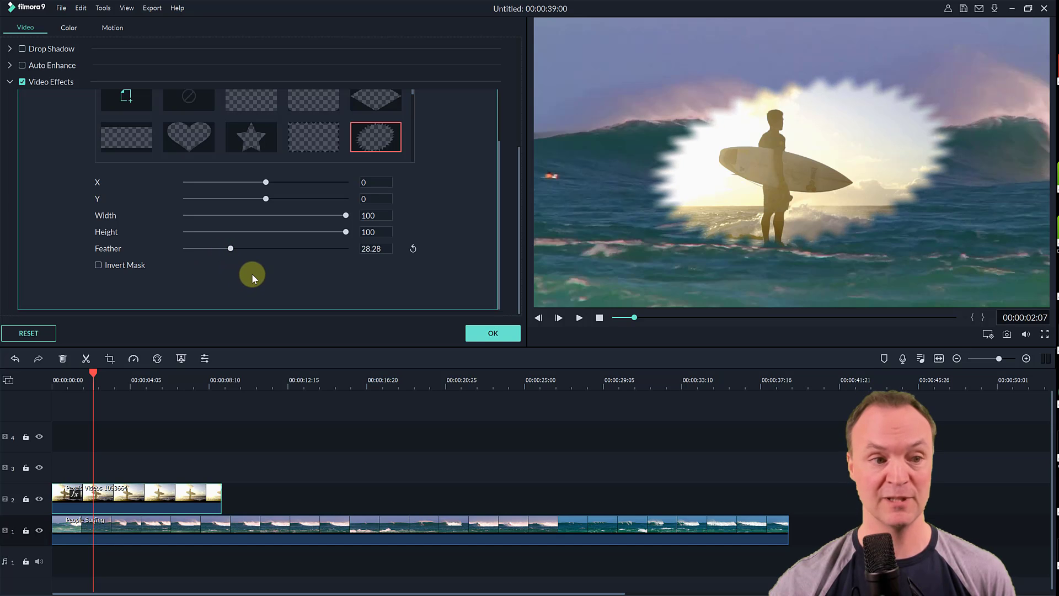
mouse_move(269, 184)
mouse_down()
mouse_move(253, 185)
mouse_move(276, 190)
mouse_move(263, 197)
mouse_up()
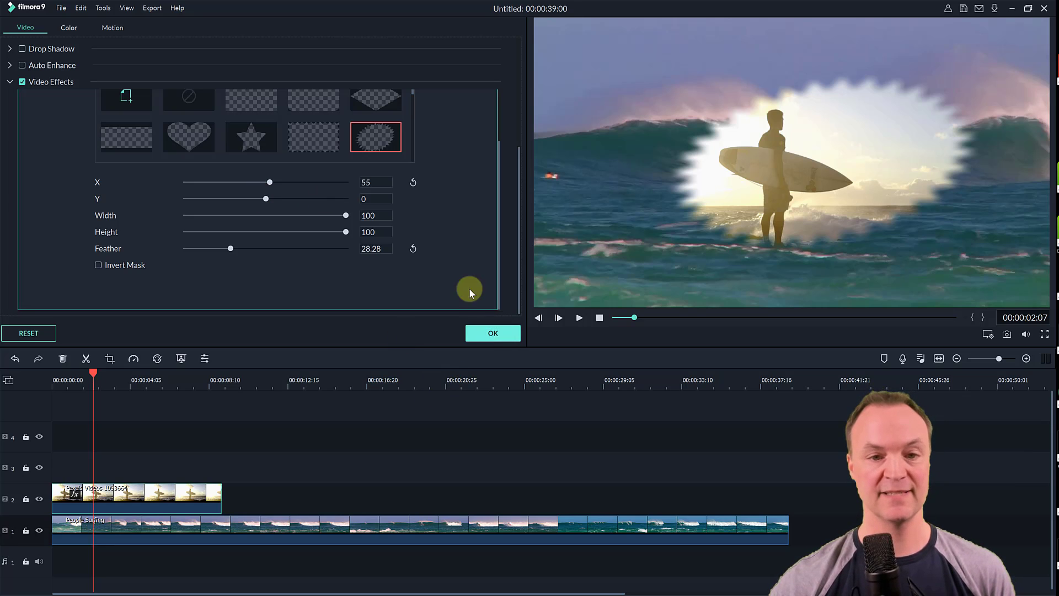
click(493, 333)
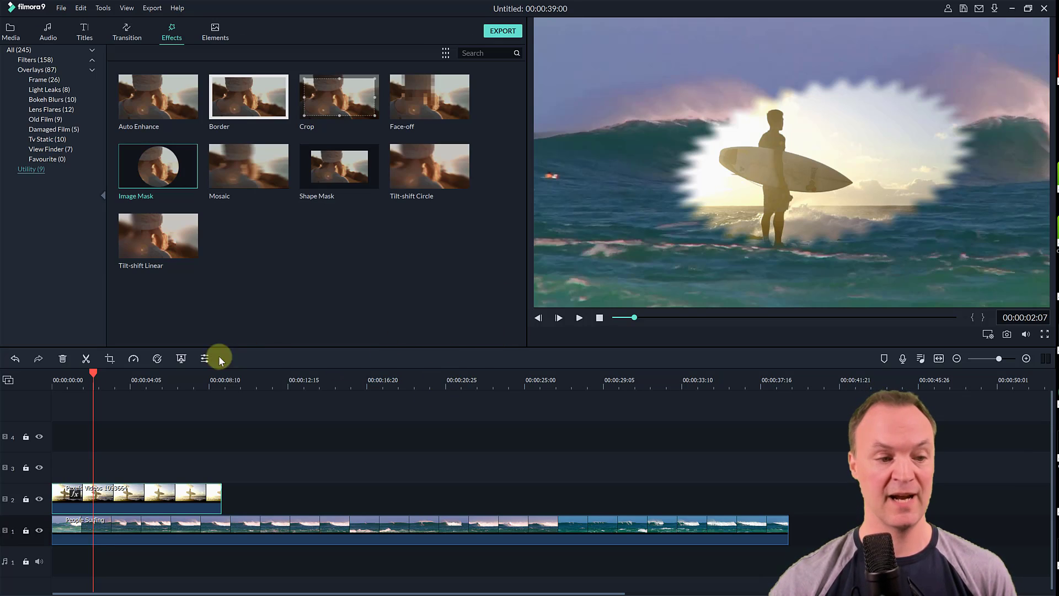
Step: Play and pause a preview of the feathered sunburst composite
click(580, 319)
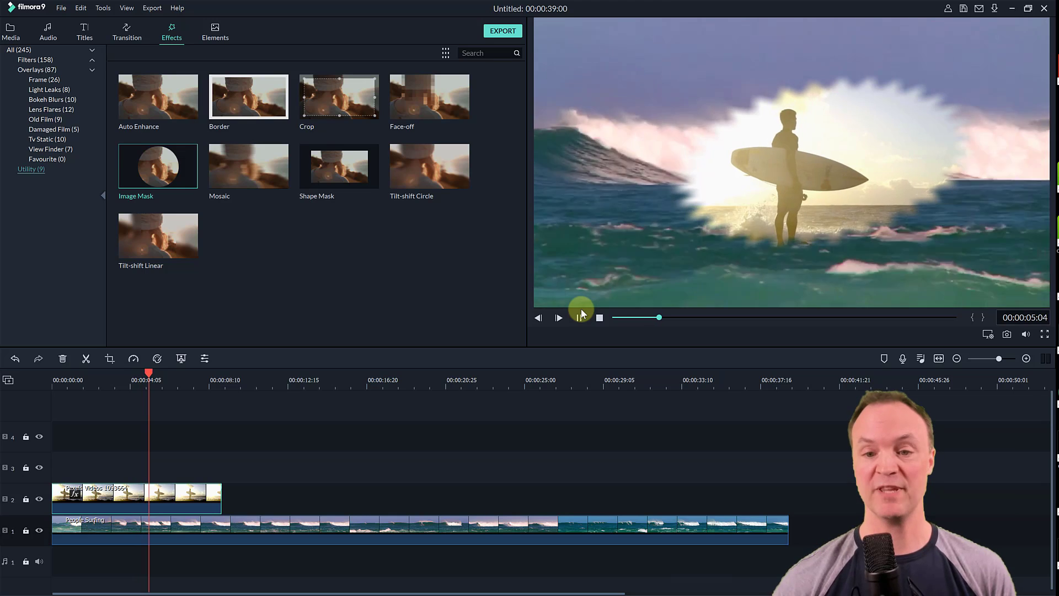
click(580, 317)
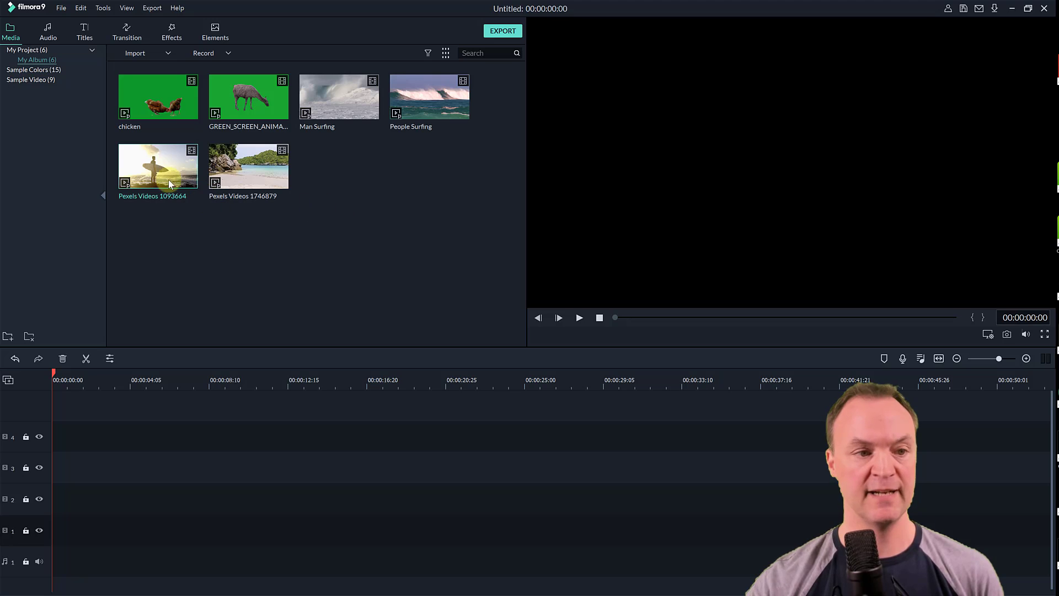
Step: Place Pexels Videos 1093664 on track 1, match project to media, and add People Surfing on track 2
drag(156, 171, 49, 525)
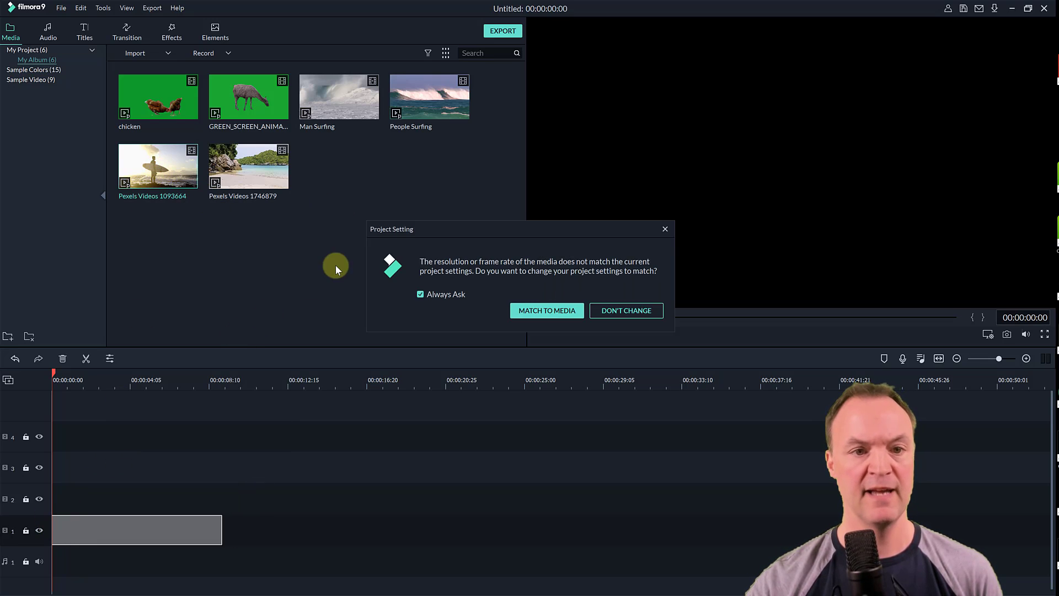
click(549, 310)
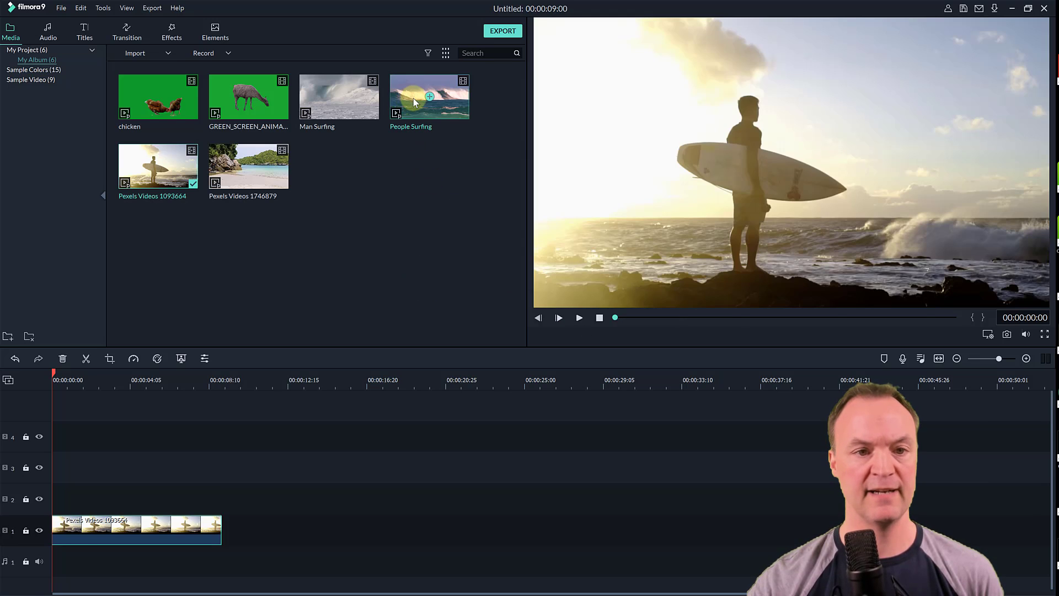
drag(405, 97, 53, 497)
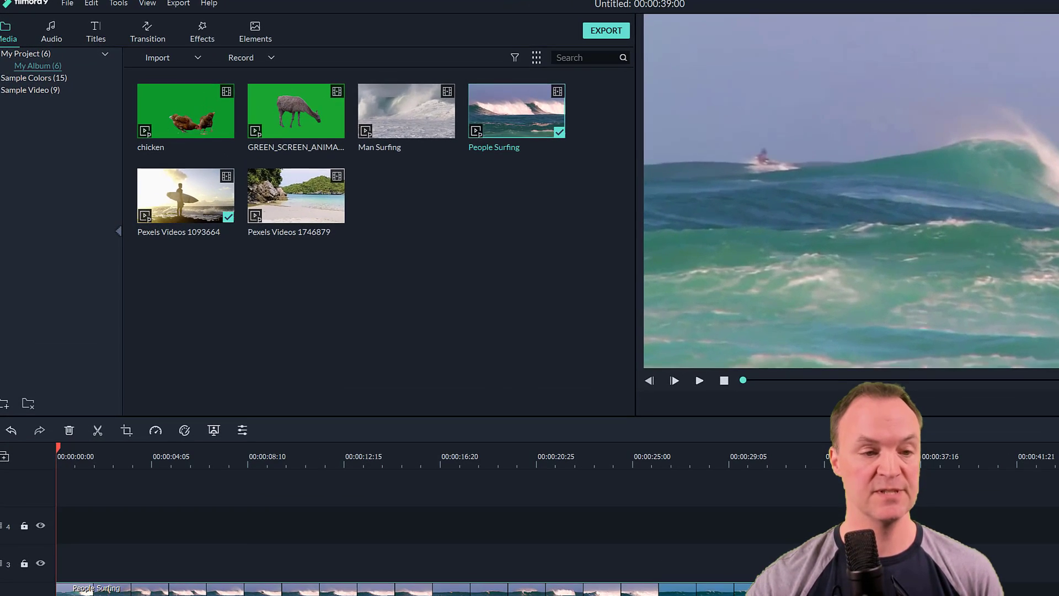
Step: Apply the Utility Crop effect to the People Surfing clip and the surfer clip
click(197, 34)
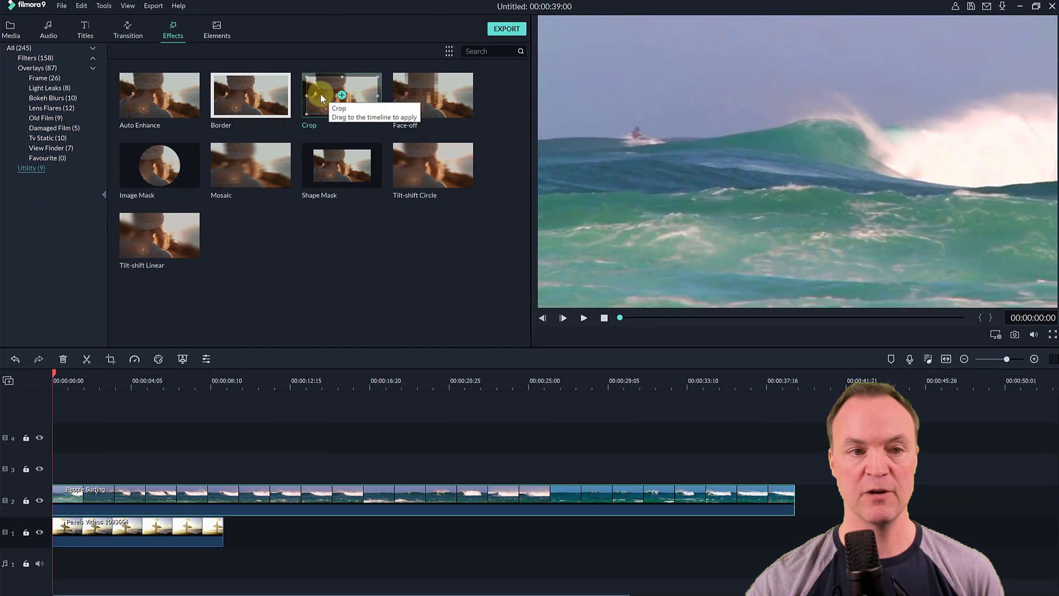
drag(320, 91, 134, 496)
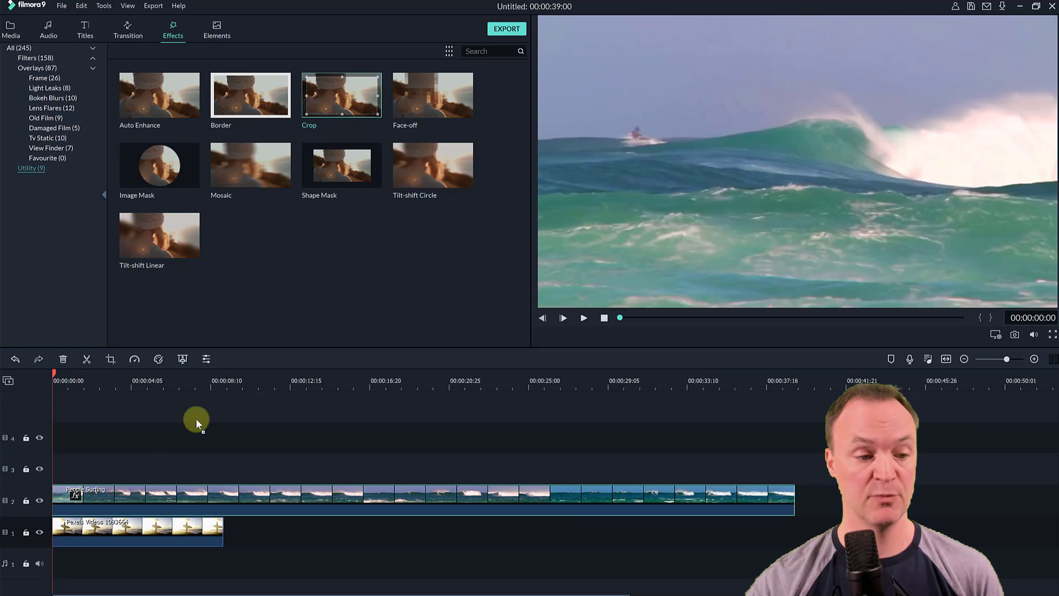
drag(91, 555, 102, 533)
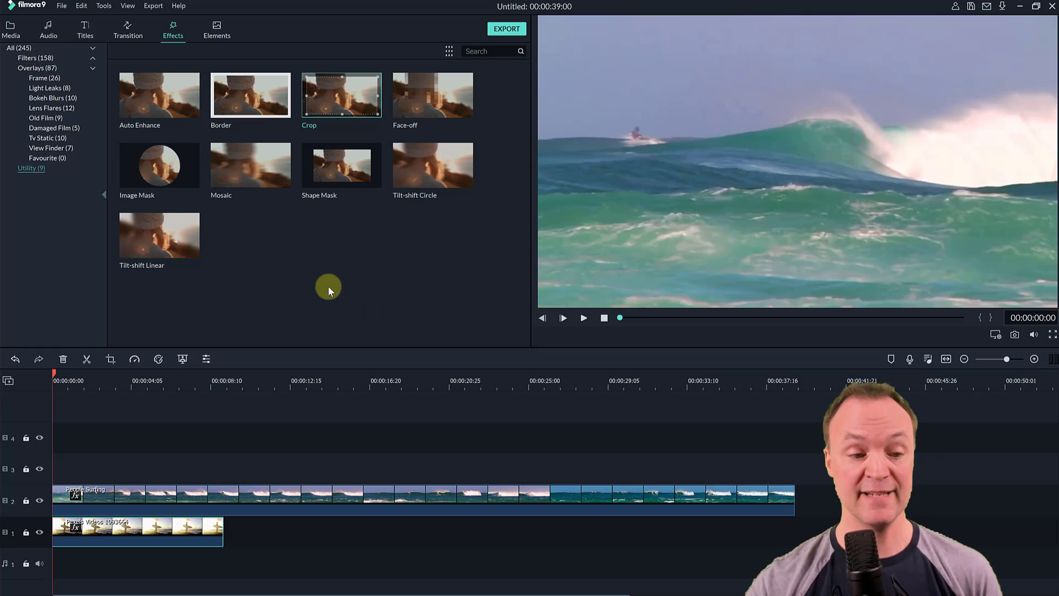
Step: Crop the bottom off the People Surfing clip so the wave fills the top, then select the surfer clip
double_click(141, 484)
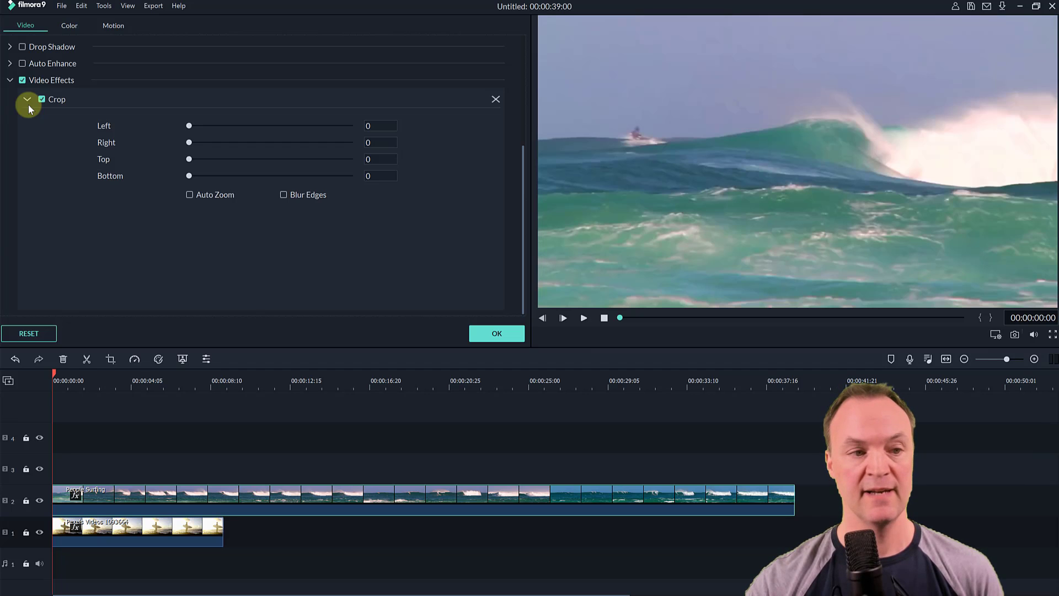
scroll(90, 103, up, 3)
scroll(88, 104, down, 3)
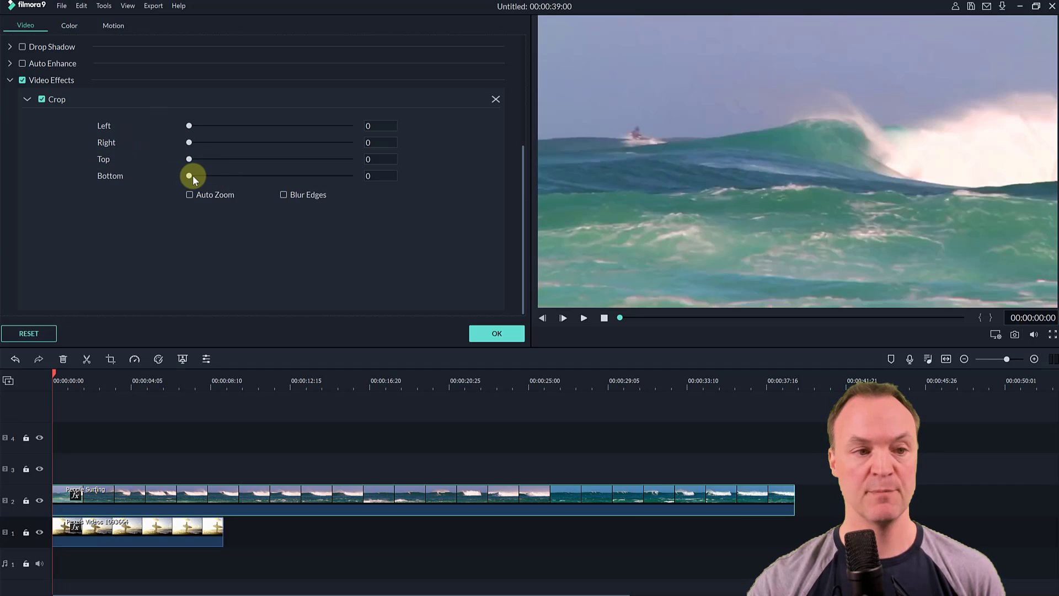
drag(189, 175, 264, 183)
click(141, 526)
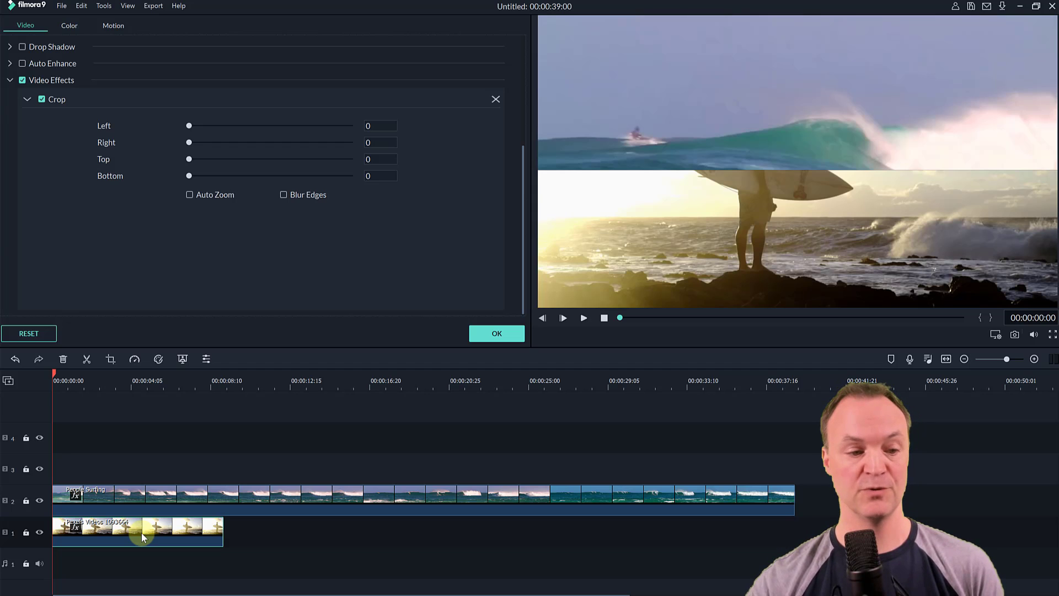
scroll(45, 104, up, 3)
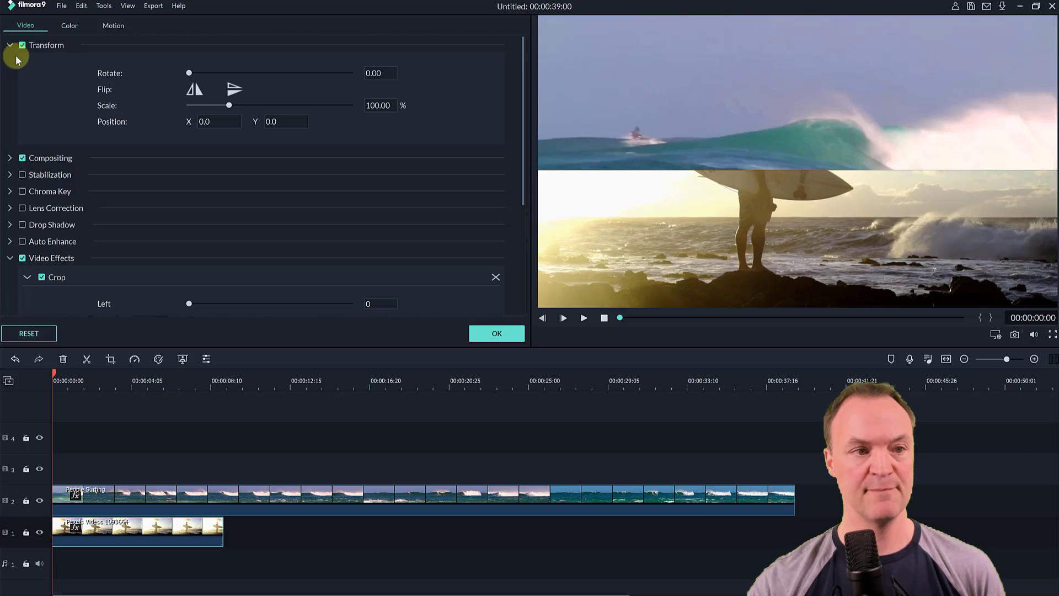
Step: Scale the surfer clip down to 64.83%
drag(233, 105, 257, 158)
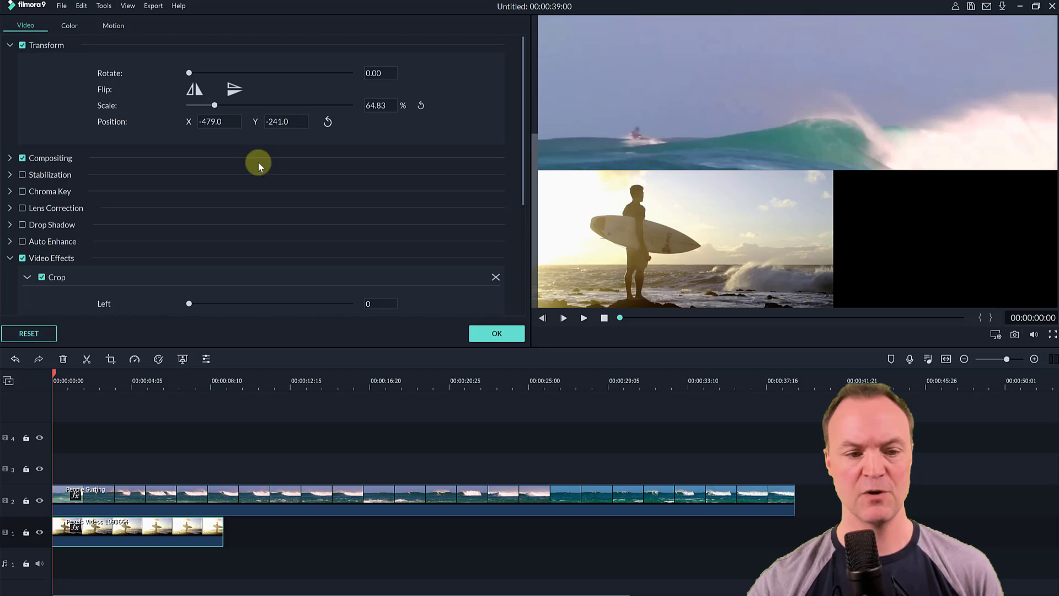
Step: Confirm the surfer clip edits and place Pexels Videos 1746879 on track 3
click(492, 340)
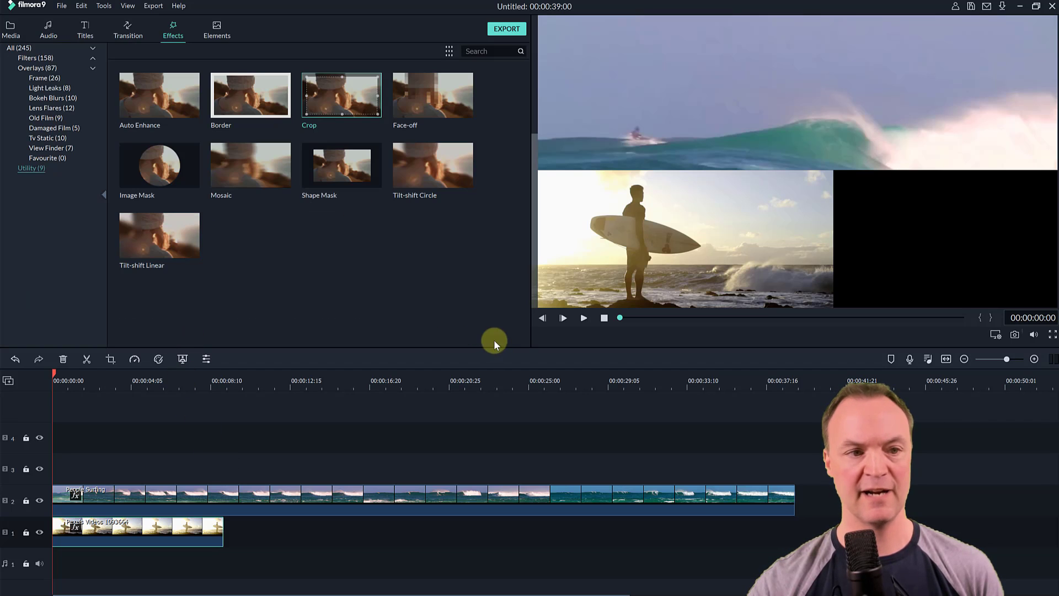
click(10, 30)
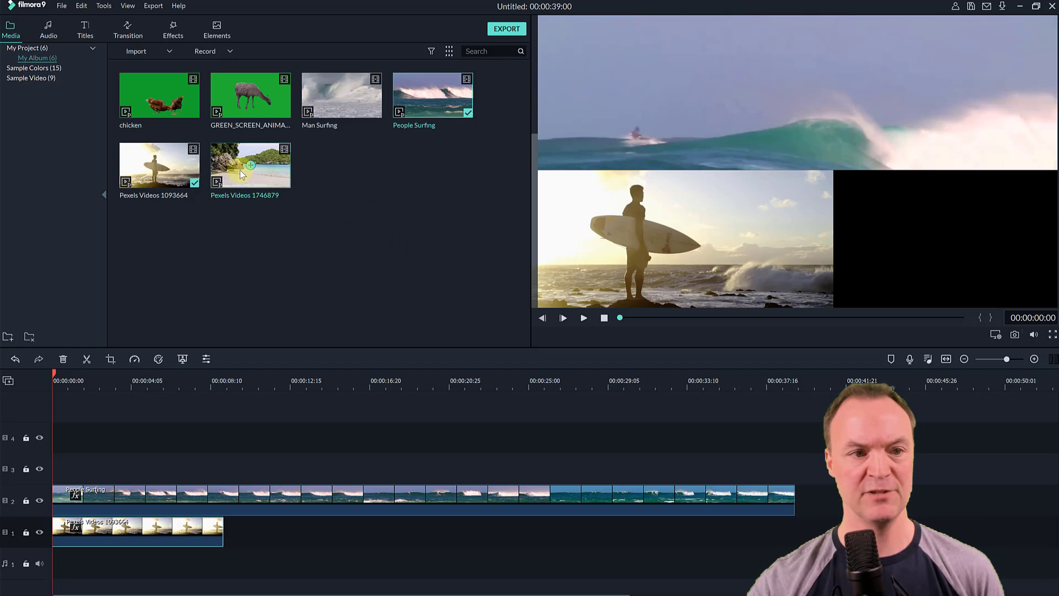
drag(242, 170, 69, 464)
Step: Apply the Utility Crop effect to the beach clip
click(189, 27)
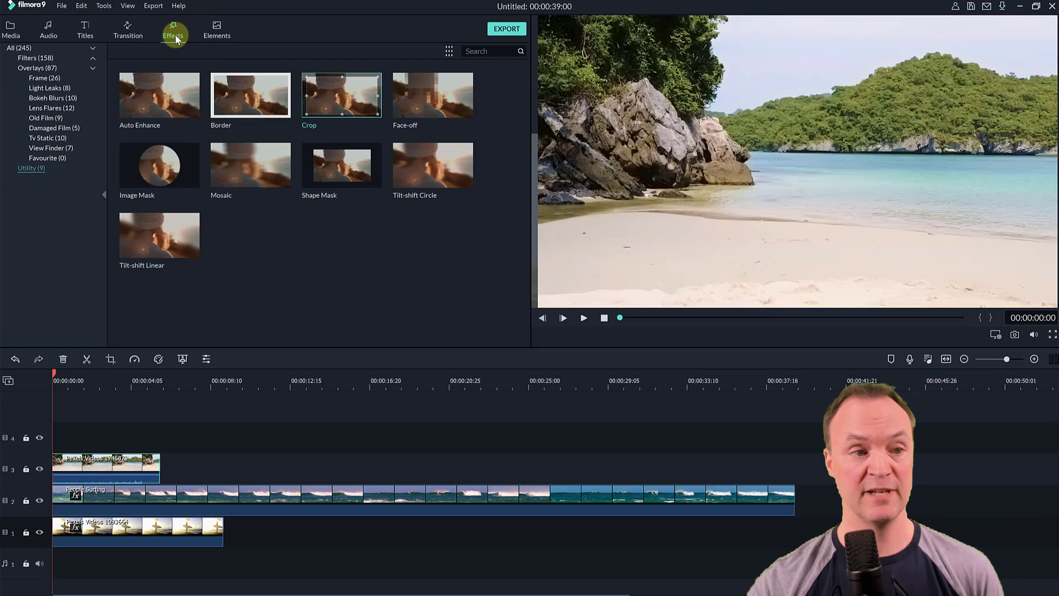
click(326, 104)
drag(326, 101, 105, 465)
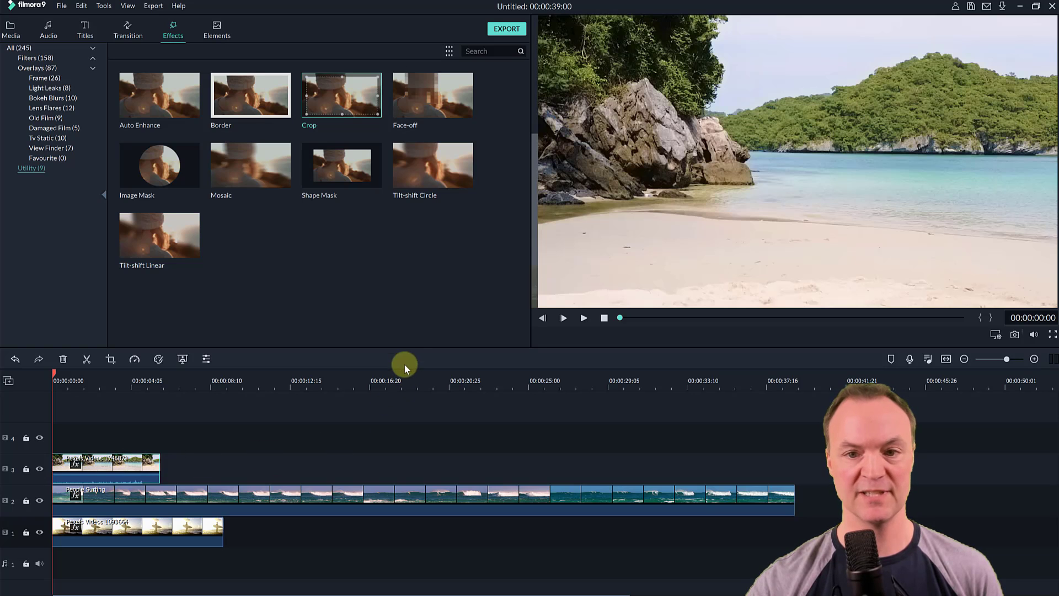
Step: Scale the beach clip to 60.69%, crop its right side to 26, and move it to X 693, Y -233
double_click(96, 461)
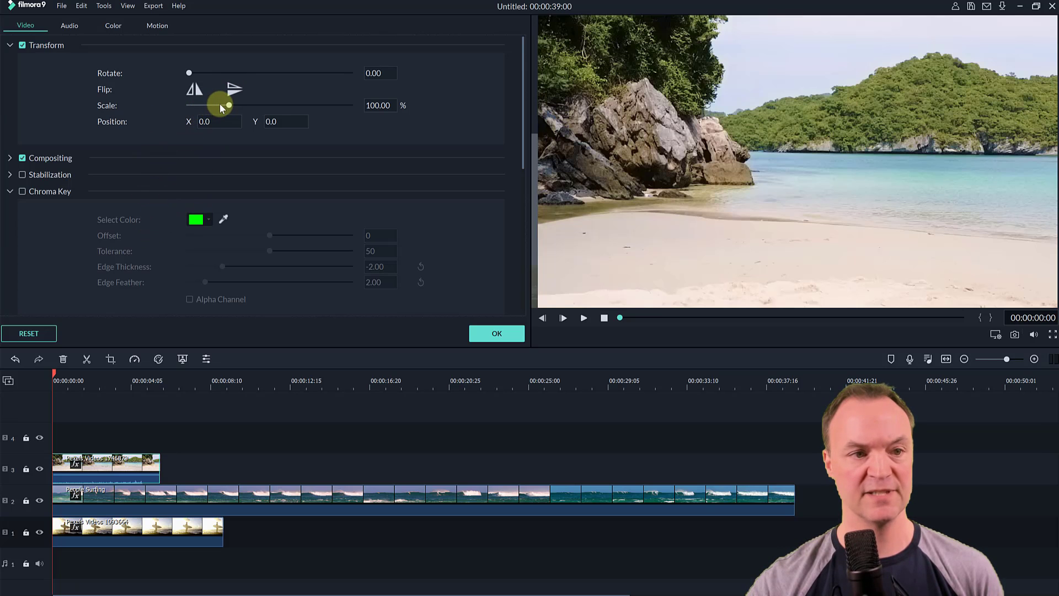
drag(226, 105, 198, 148)
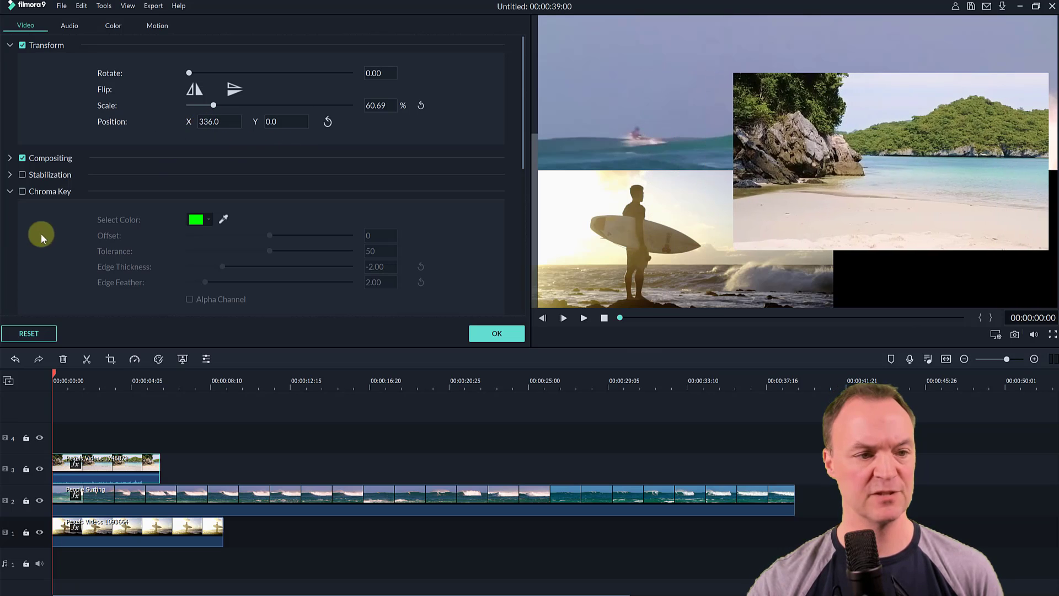
scroll(143, 232, down, 6)
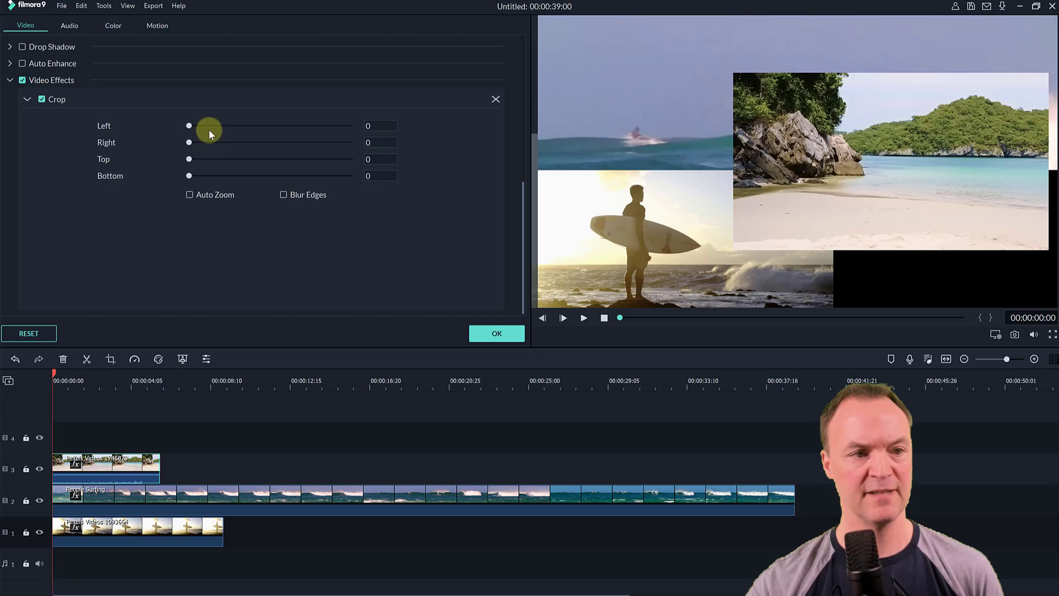
drag(190, 145, 208, 158)
scroll(170, 121, up, 6)
drag(197, 118, 233, 133)
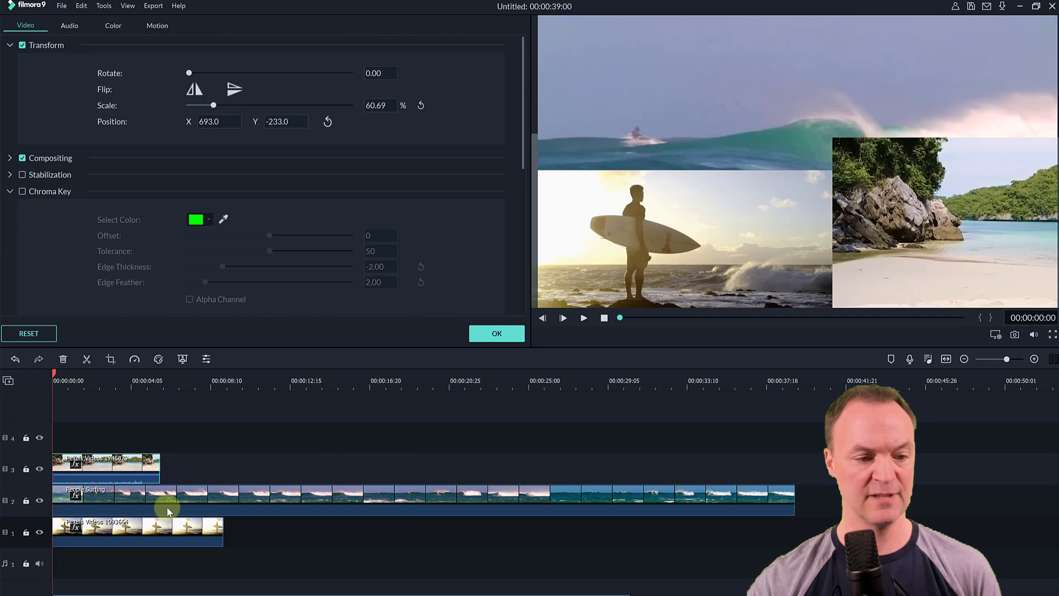
Step: Move People Surfing up to track 4 and play back the three-panel layout
drag(166, 507, 168, 442)
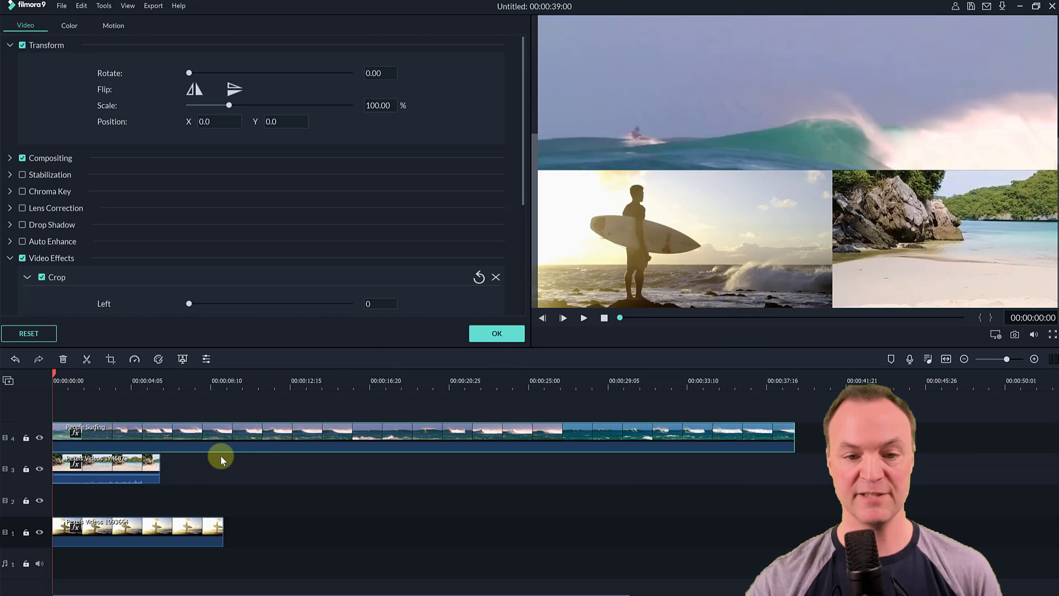
click(586, 318)
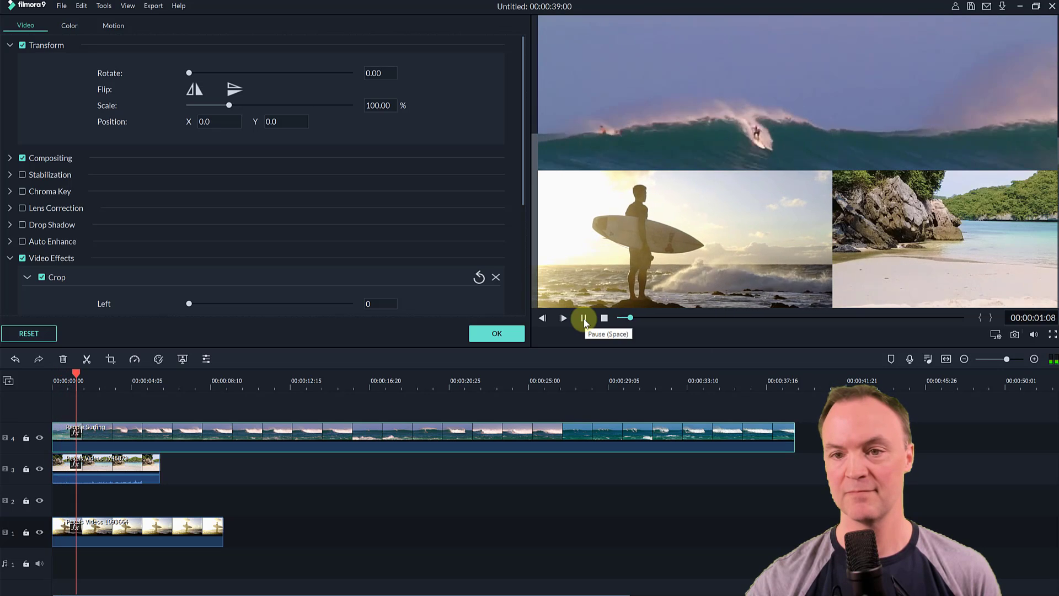
click(586, 318)
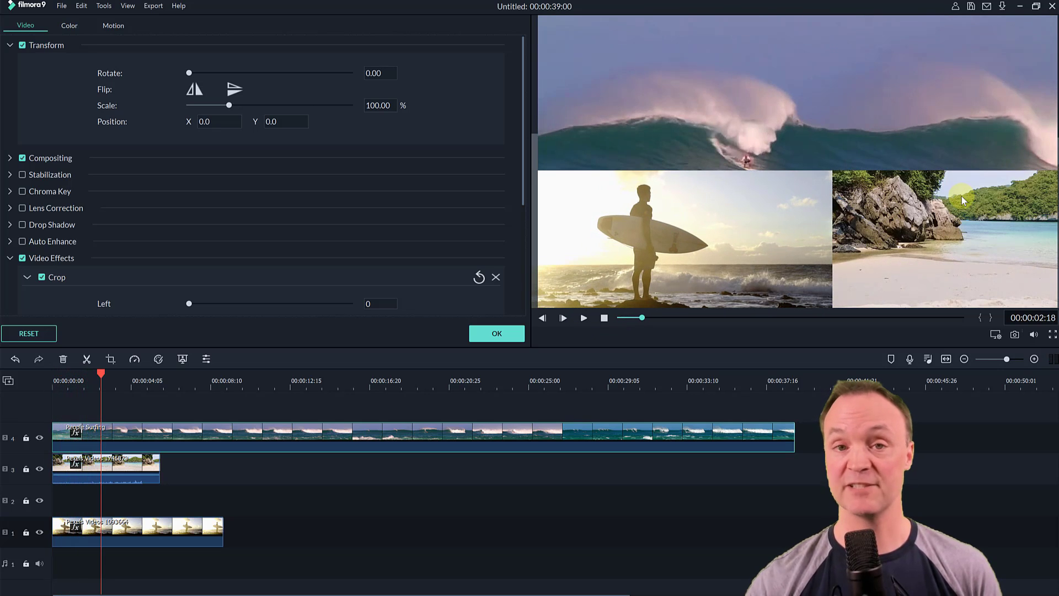